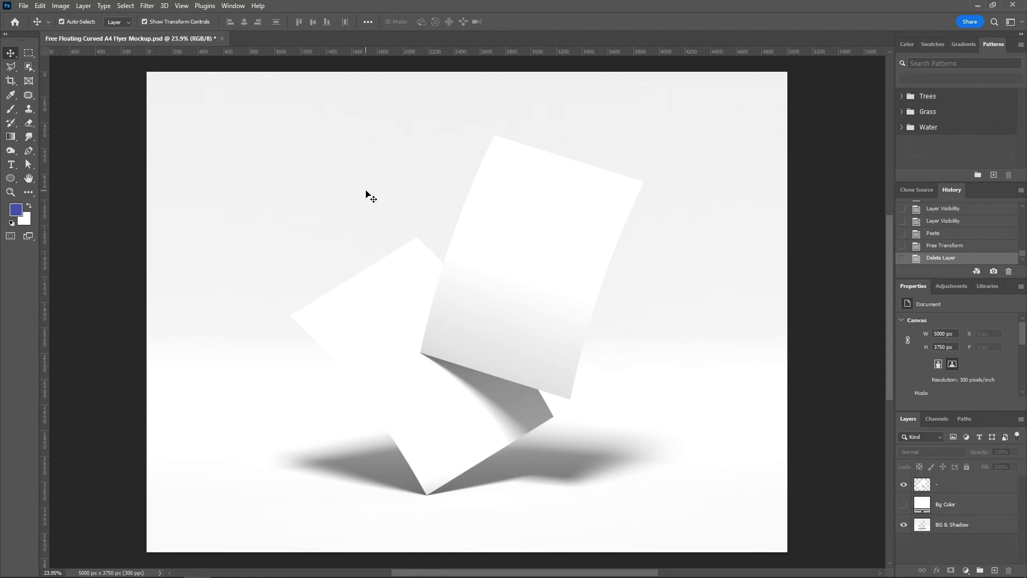
Copy all the A4 flyer artwork in Illustrator and switch back to the Photoshop mockup.
{"action": "key", "text": "alt+Tab"}
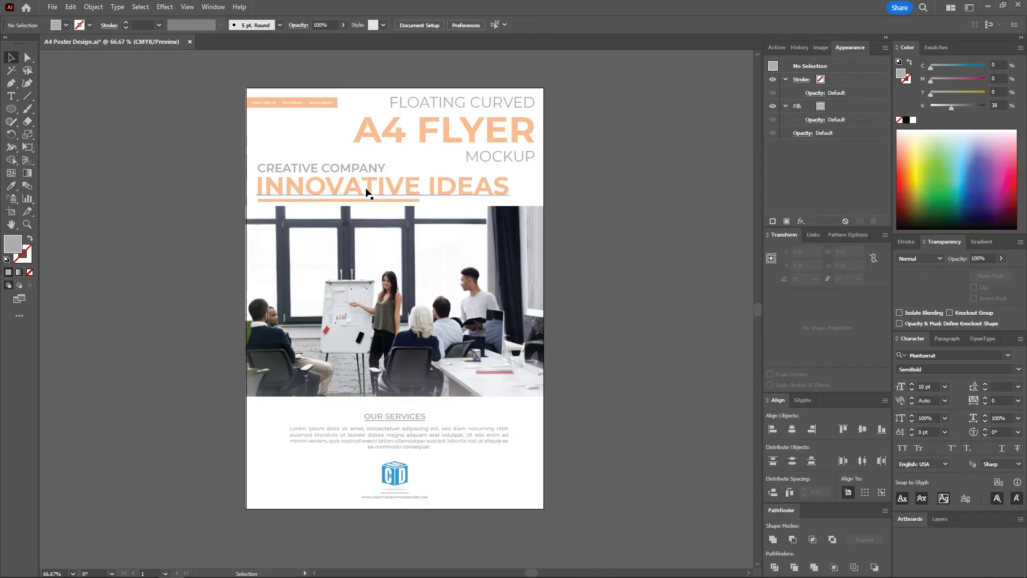
{"action": "left_click_drag", "start_coordinate": [242, 83], "coordinate": [559, 520]}
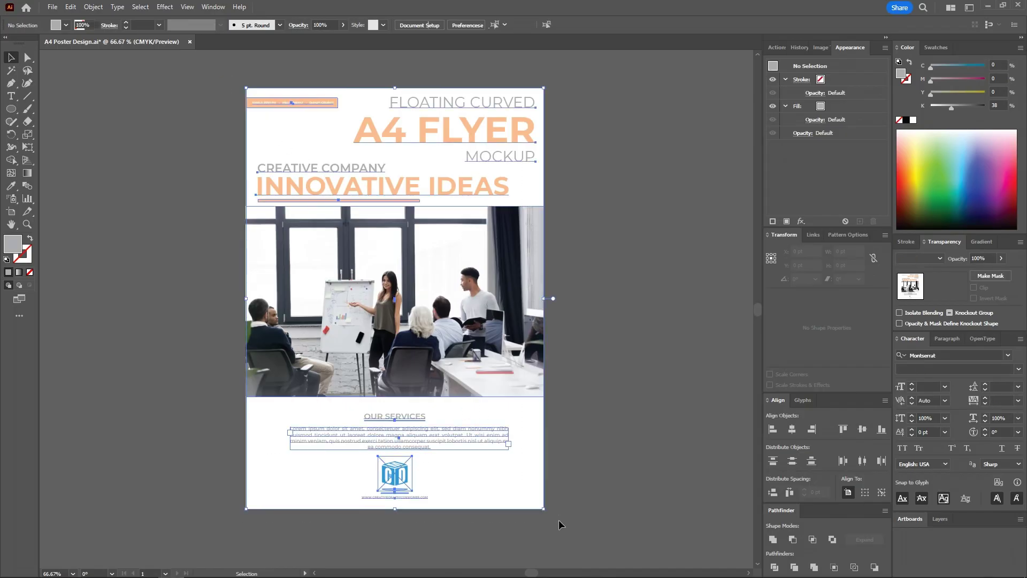
{"action": "key", "text": "v"}
{"action": "key", "text": "alt+Tab"}
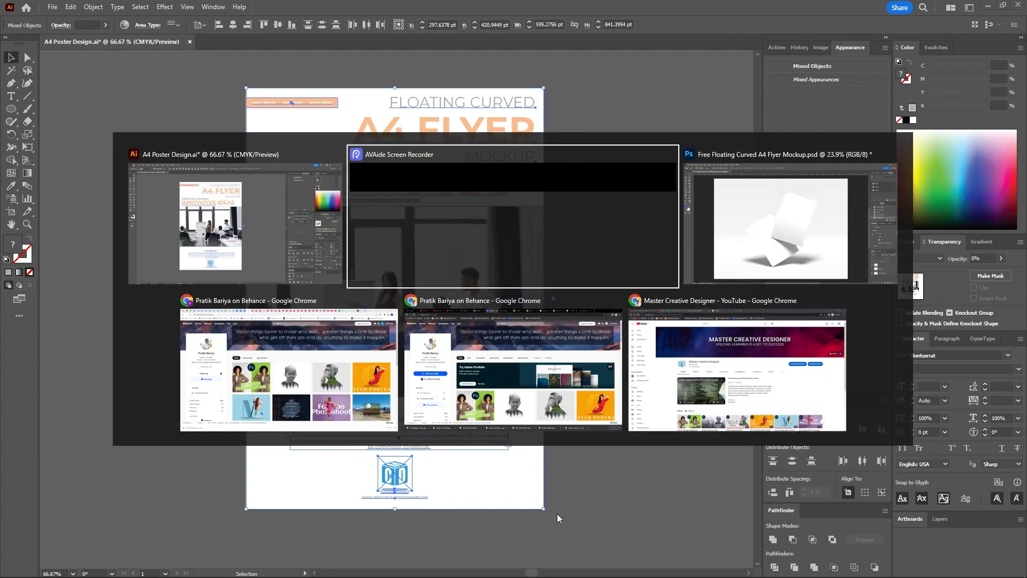
{"action": "key", "text": "alt+Tab"}
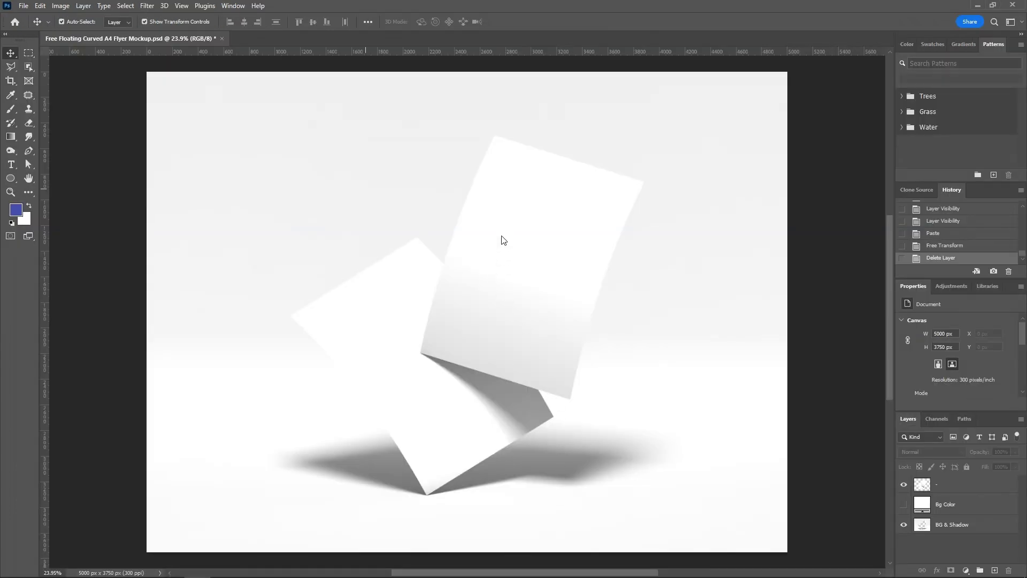
Paste the flyer into Photoshop as pixels and enlarge it slightly.
{"action": "key", "text": "ctrl+v"}
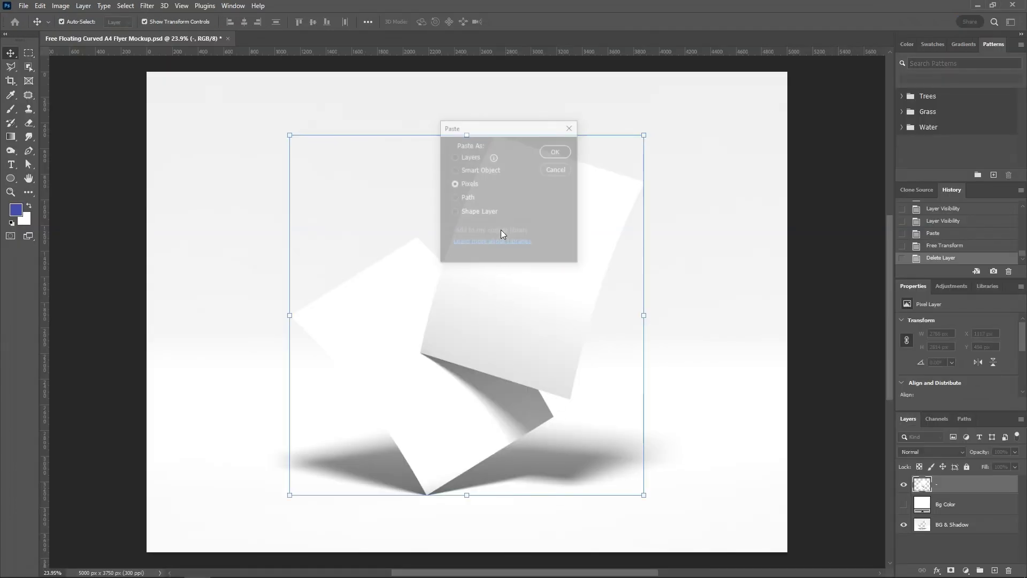
{"action": "left_click", "coordinate": [557, 151]}
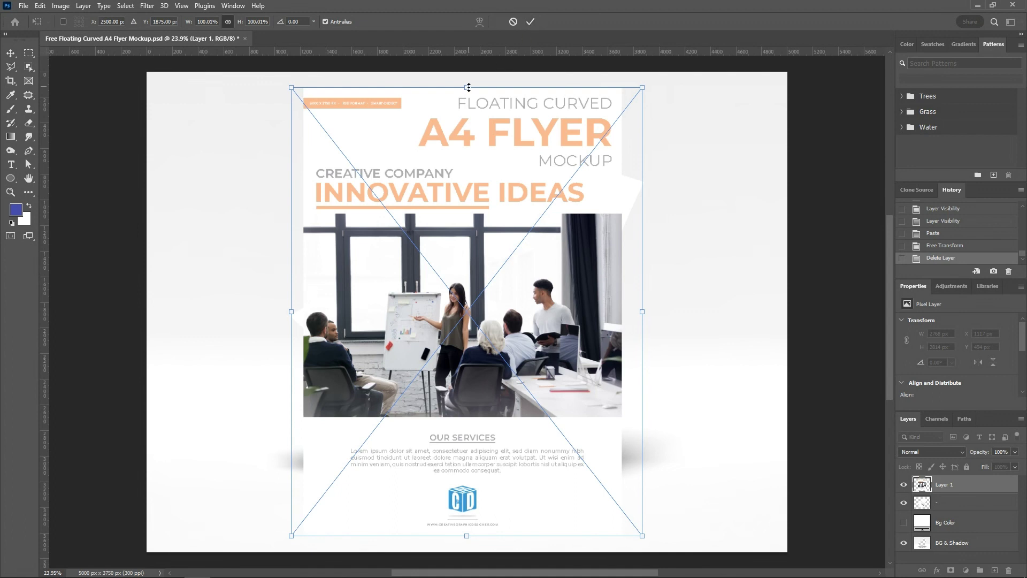
{"action": "left_click_drag", "start_coordinate": [470, 74], "coordinate": [473, 47]}
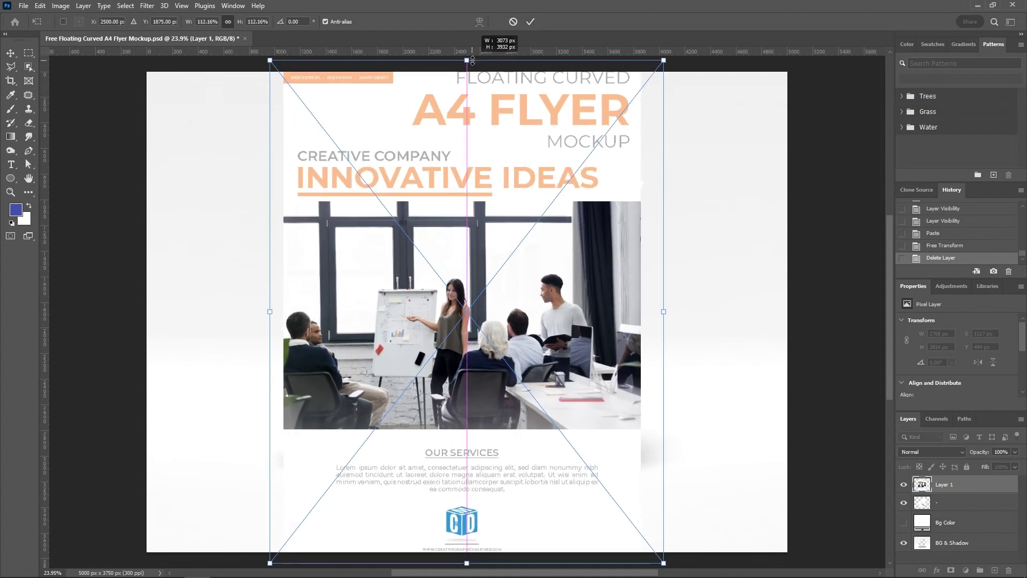
{"action": "left_click", "coordinate": [528, 24]}
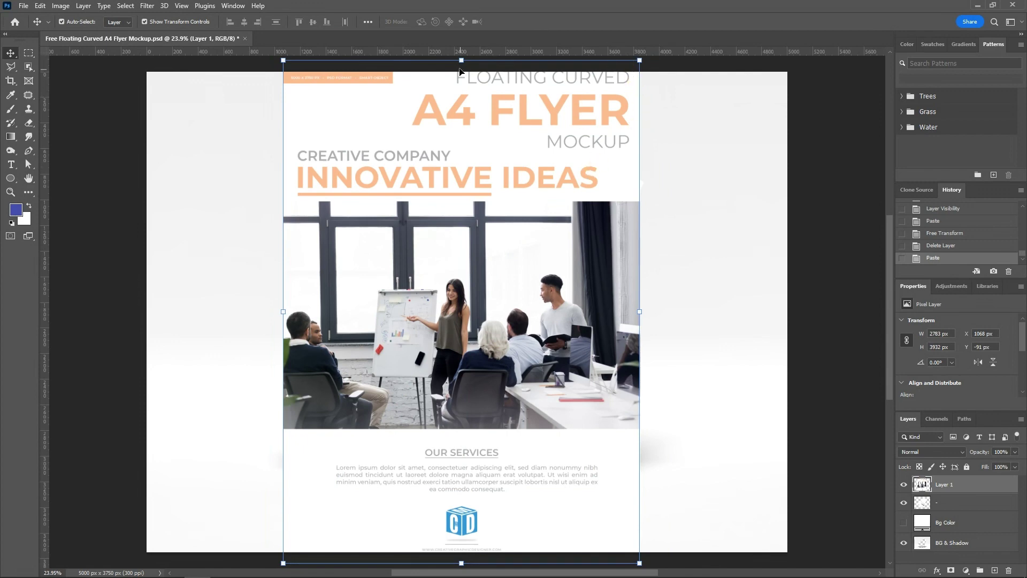
Convert the flyer layer to a smart object and scale it down over the papers.
{"action": "right_click", "coordinate": [994, 504]}
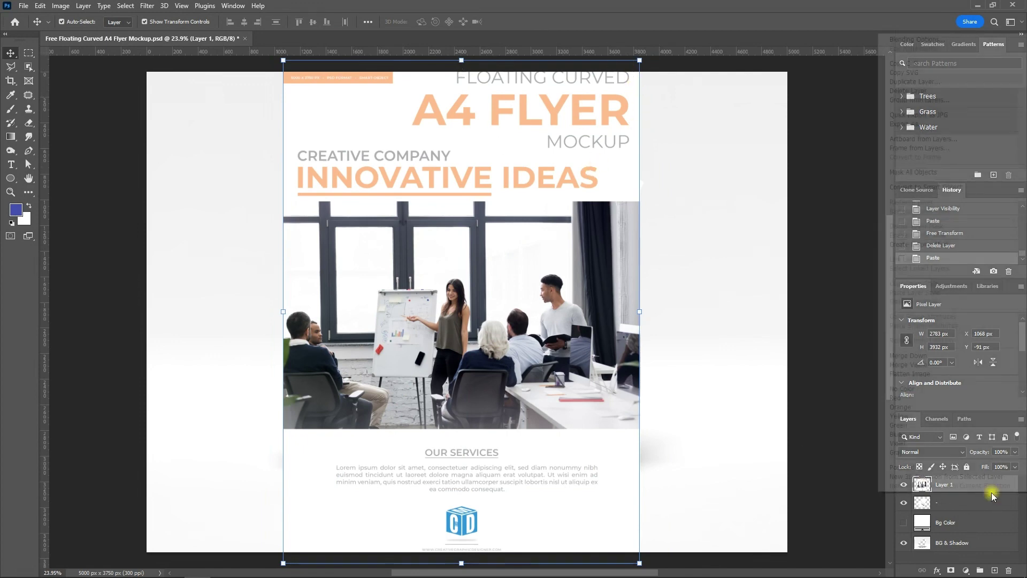
{"action": "left_click", "coordinate": [922, 187]}
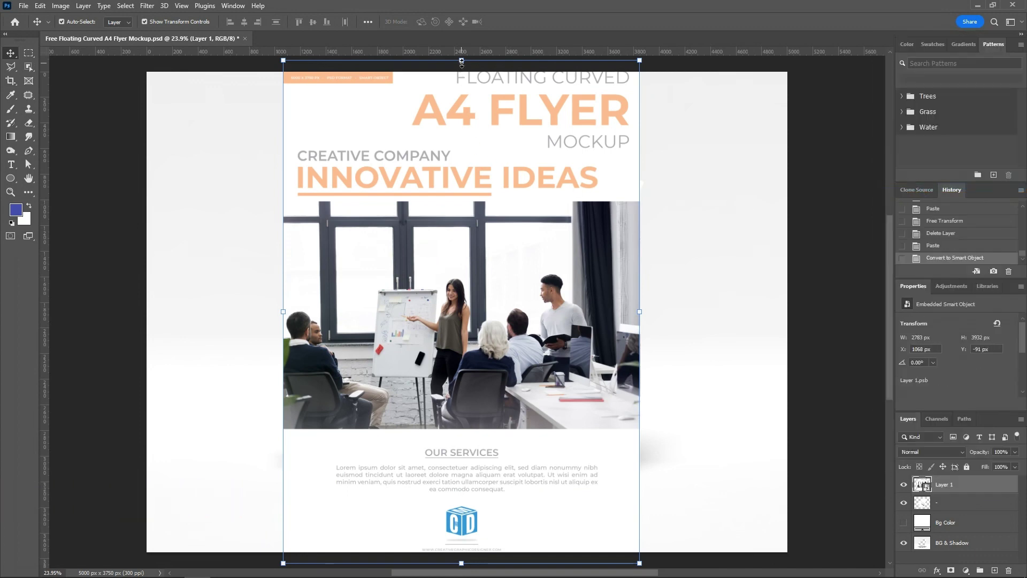
{"action": "left_click_drag", "start_coordinate": [461, 61], "coordinate": [461, 135]}
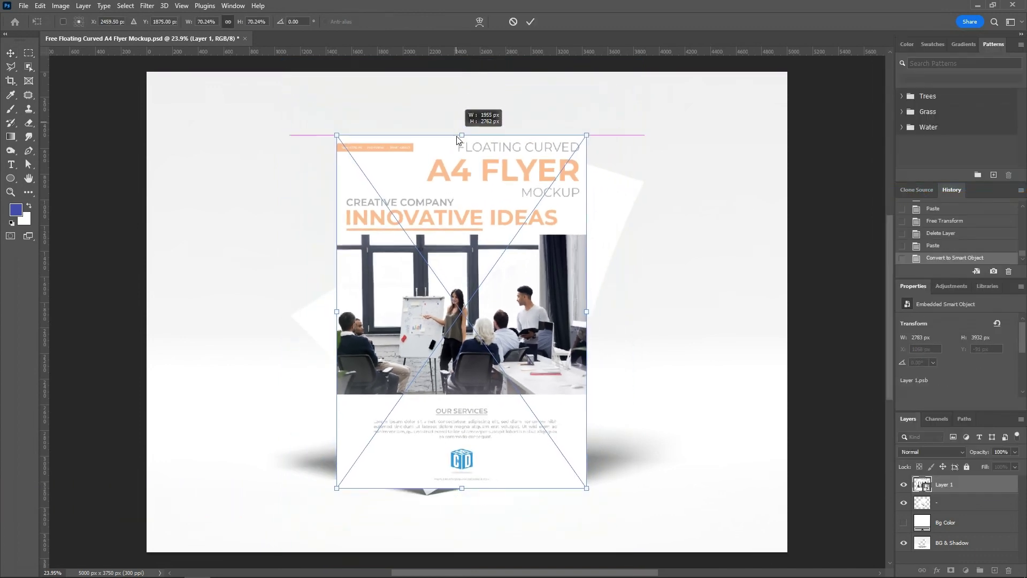
{"action": "left_click", "coordinate": [528, 23]}
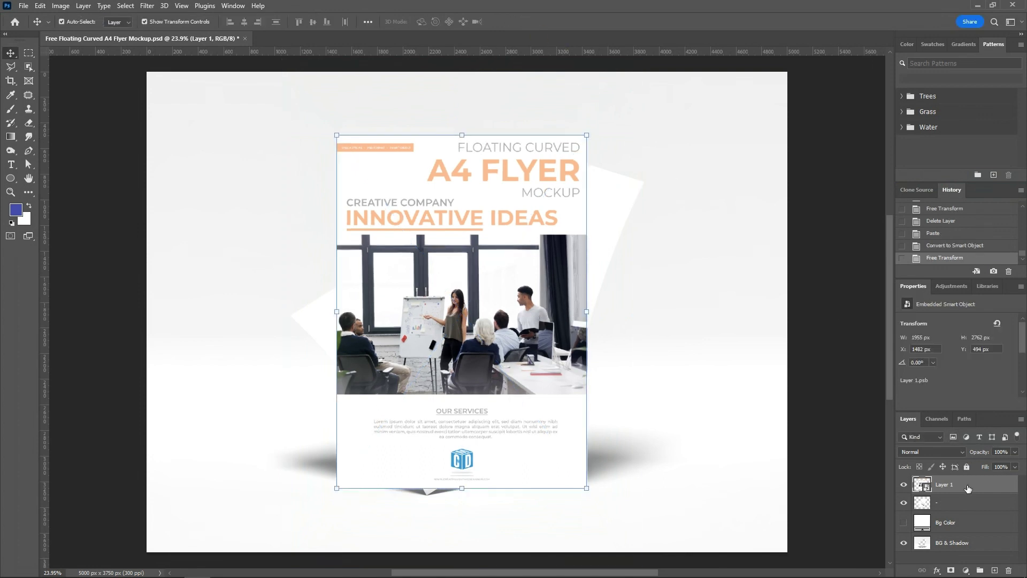
Duplicate the flyer layer, hide the copy, and begin transforming the original.
{"action": "left_click_drag", "start_coordinate": [968, 488], "coordinate": [995, 571]}
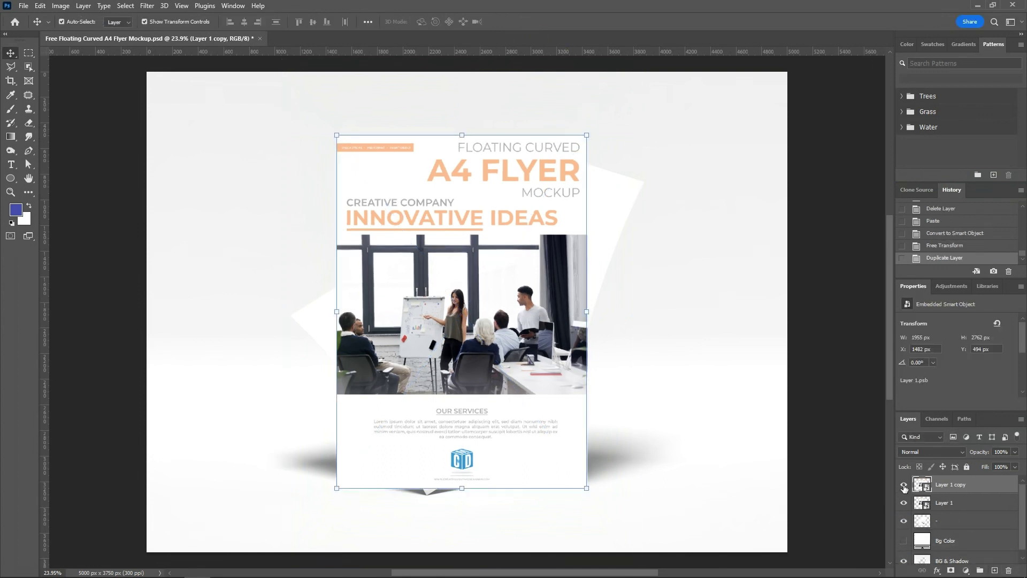
{"action": "left_click", "coordinate": [904, 484]}
{"action": "left_click", "coordinate": [950, 503]}
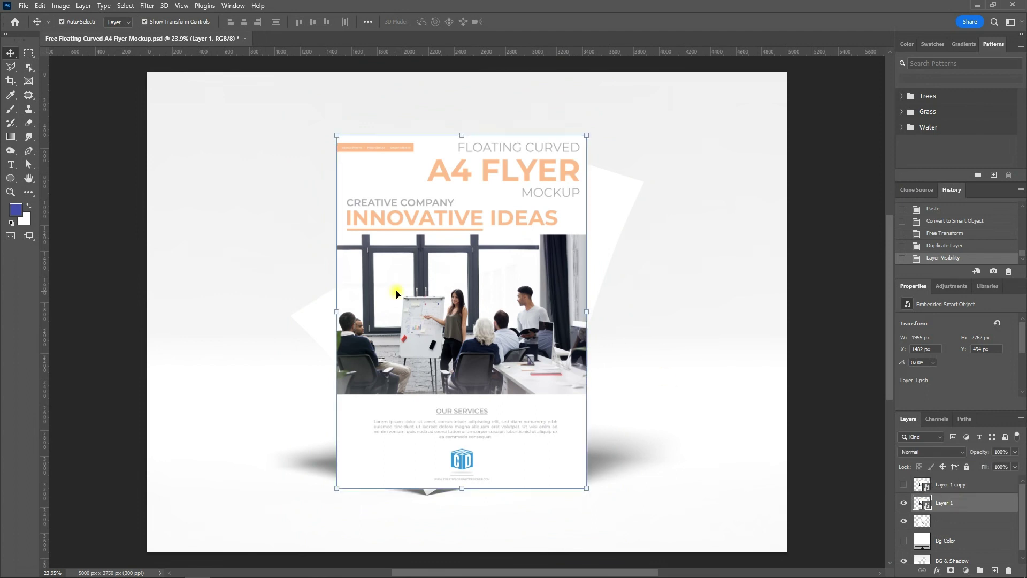
{"action": "key", "text": "ctrl+t"}
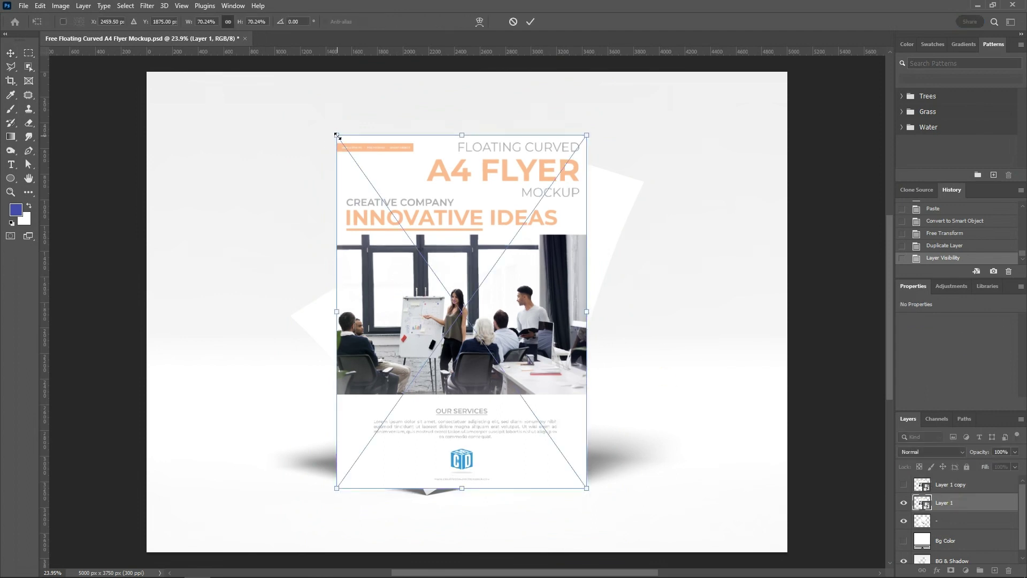
Shrink the flyer and distort its top corners onto the lower paper's corners.
{"action": "left_click_drag", "start_coordinate": [462, 136], "coordinate": [541, 285]}
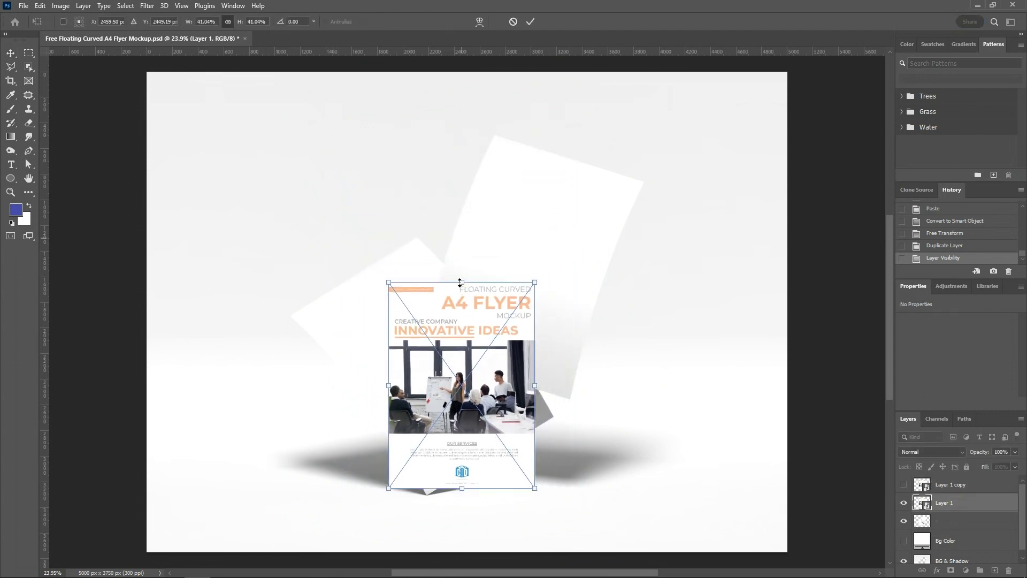
{"action": "scroll", "coordinate": [393, 300], "scroll_direction": "up", "scroll_amount": 2}
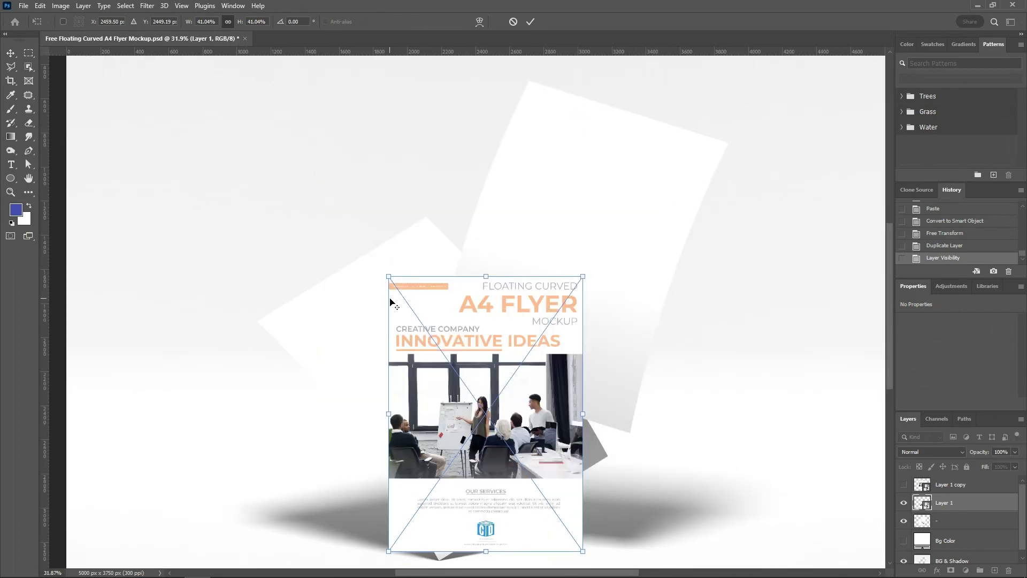
{"action": "scroll", "coordinate": [394, 297], "scroll_direction": "up", "scroll_amount": 2}
{"action": "scroll", "coordinate": [393, 278], "scroll_direction": "up", "scroll_amount": 2}
{"action": "left_click_drag", "start_coordinate": [388, 261], "coordinate": [134, 349]}
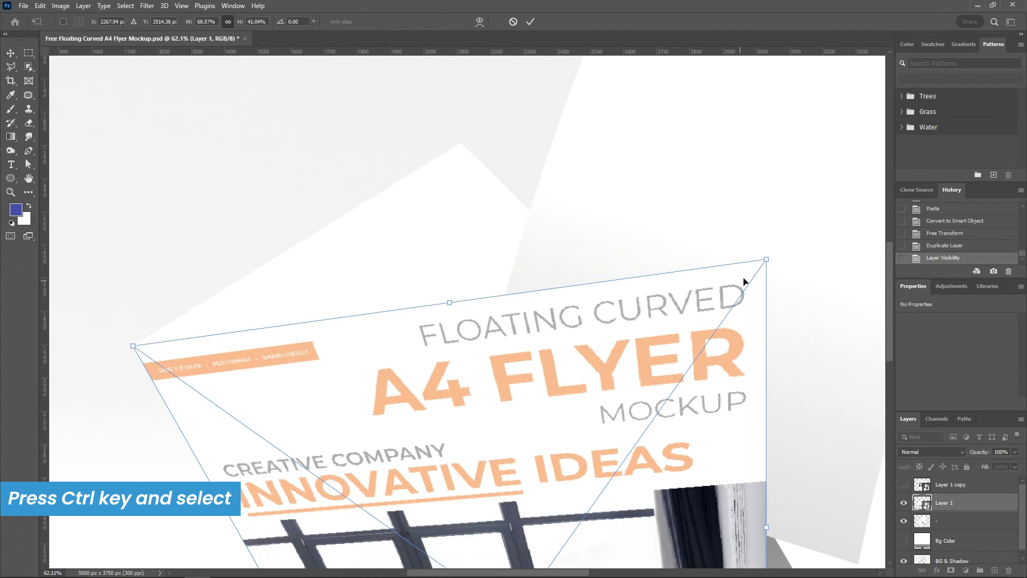
{"action": "left_click_drag", "start_coordinate": [766, 259], "coordinate": [477, 148]}
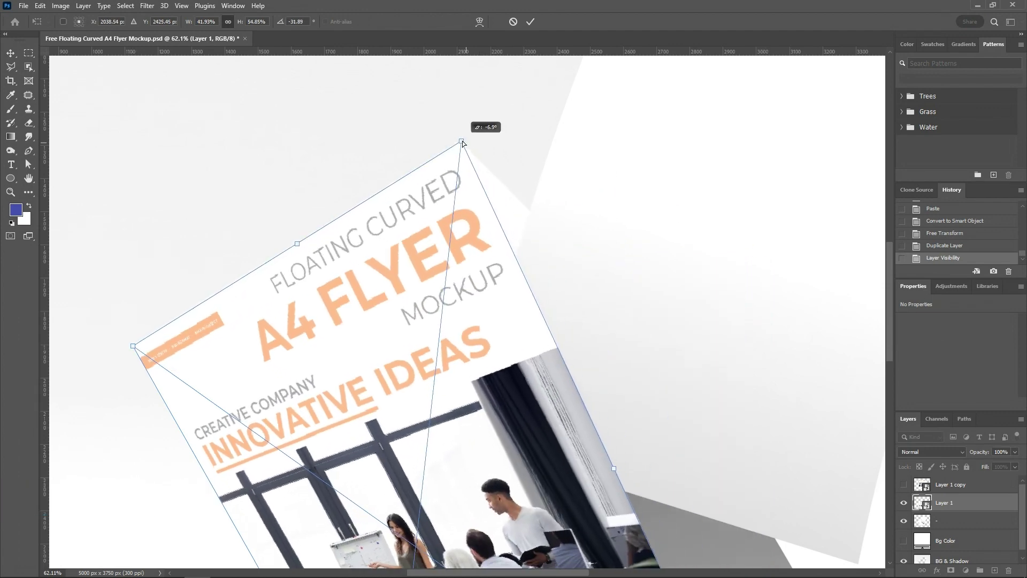
{"action": "left_click_drag", "start_coordinate": [711, 567], "coordinate": [561, 418]}
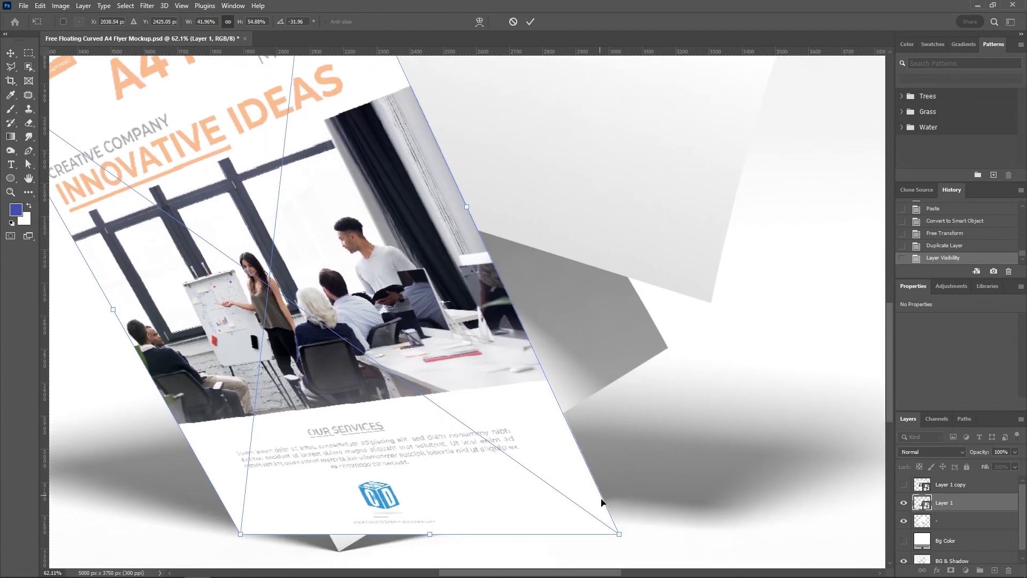
Place the flyer's bottom corners on the lower paper and lower its opacity to about 18%.
{"action": "left_click_drag", "start_coordinate": [619, 534], "coordinate": [672, 355]}
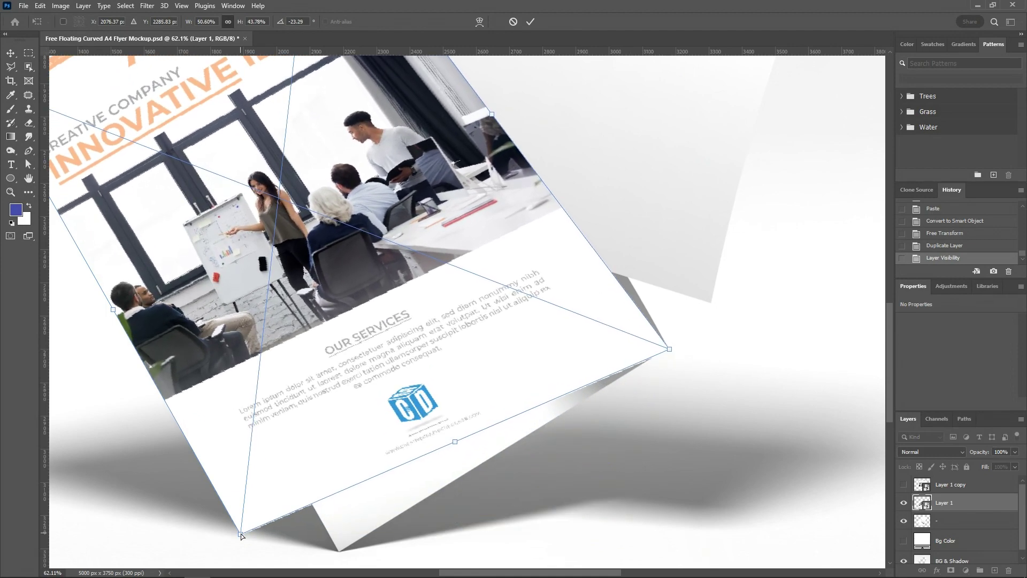
{"action": "left_click_drag", "start_coordinate": [241, 536], "coordinate": [343, 553]}
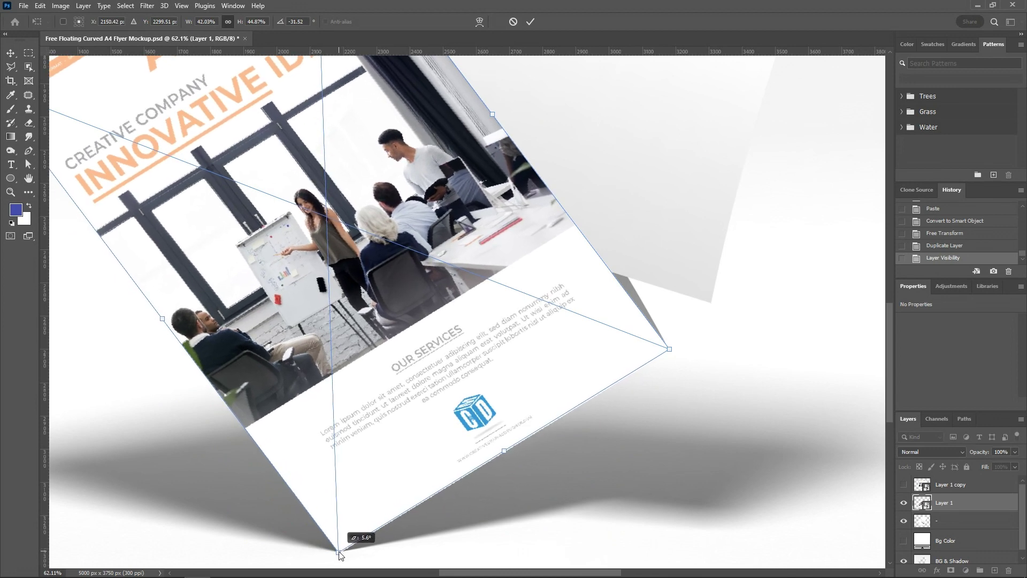
{"action": "left_click_drag", "start_coordinate": [343, 553], "coordinate": [341, 554]}
{"action": "left_click_drag", "start_coordinate": [983, 452], "coordinate": [937, 447]}
{"action": "left_click_drag", "start_coordinate": [297, 363], "coordinate": [453, 403]}
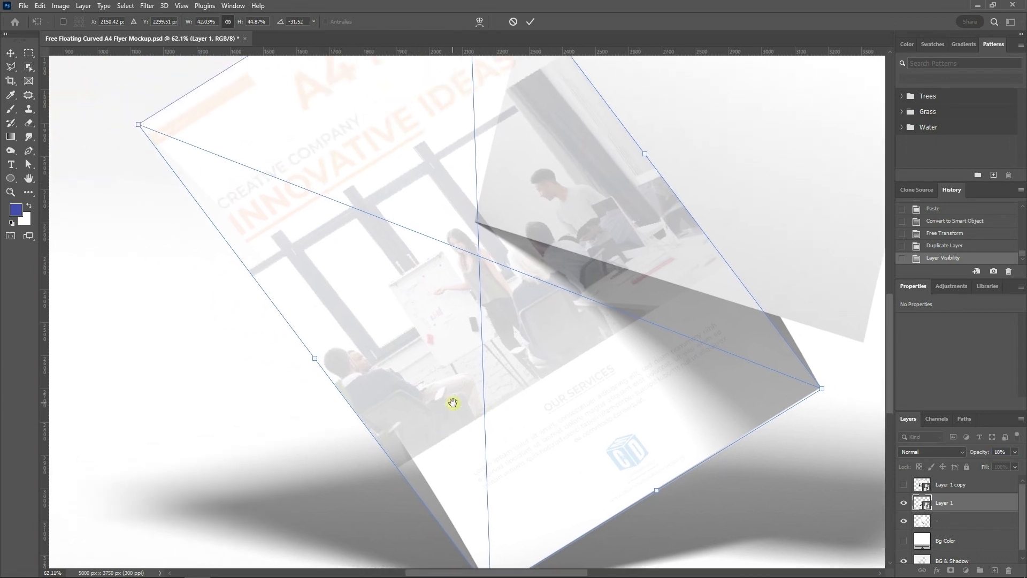
Warp the flyer's left edge and bottom corner to follow the lower paper.
{"action": "left_click", "coordinate": [480, 22]}
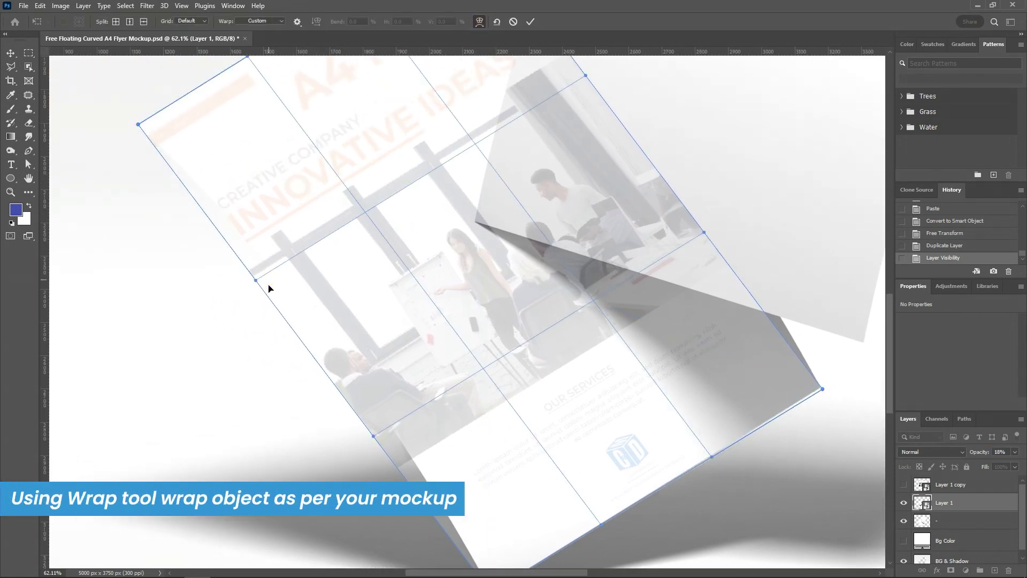
{"action": "left_click_drag", "start_coordinate": [255, 280], "coordinate": [289, 259]}
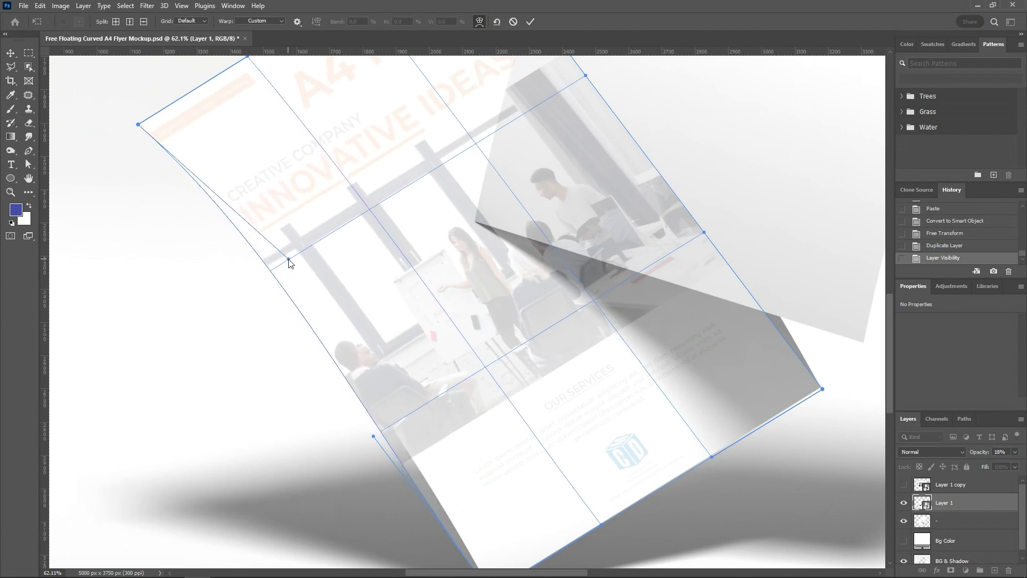
{"action": "mouse_move", "coordinate": [357, 417]}
{"action": "left_mouse_down"}
{"action": "mouse_move", "coordinate": [393, 308]}
{"action": "mouse_move", "coordinate": [435, 319]}
{"action": "left_mouse_up"}
{"action": "scroll", "coordinate": [390, 378], "scroll_direction": "up", "scroll_amount": 1}
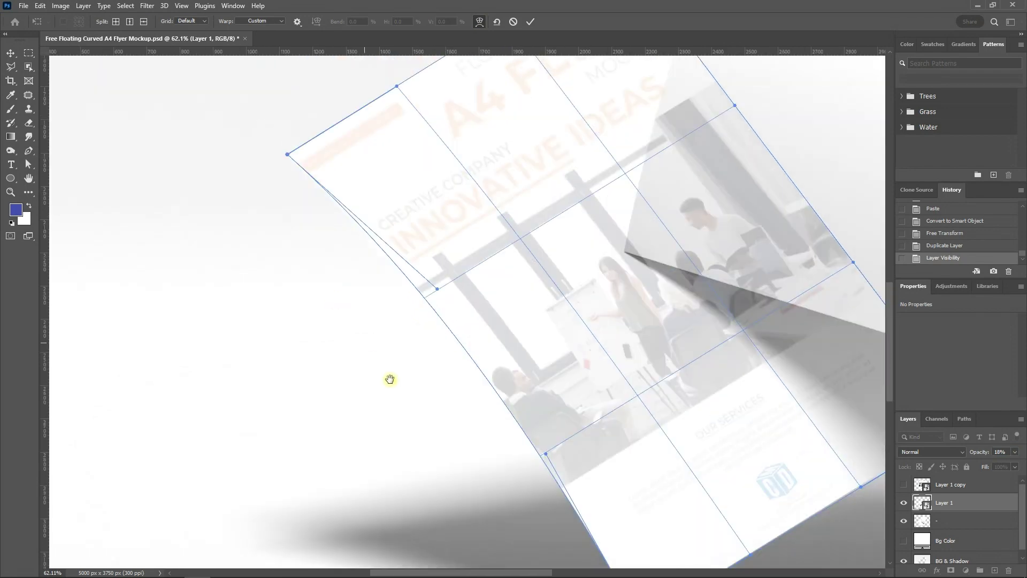
{"action": "scroll", "coordinate": [397, 386], "scroll_direction": "up", "scroll_amount": 1}
{"action": "scroll", "coordinate": [403, 280], "scroll_direction": "up", "scroll_amount": 1}
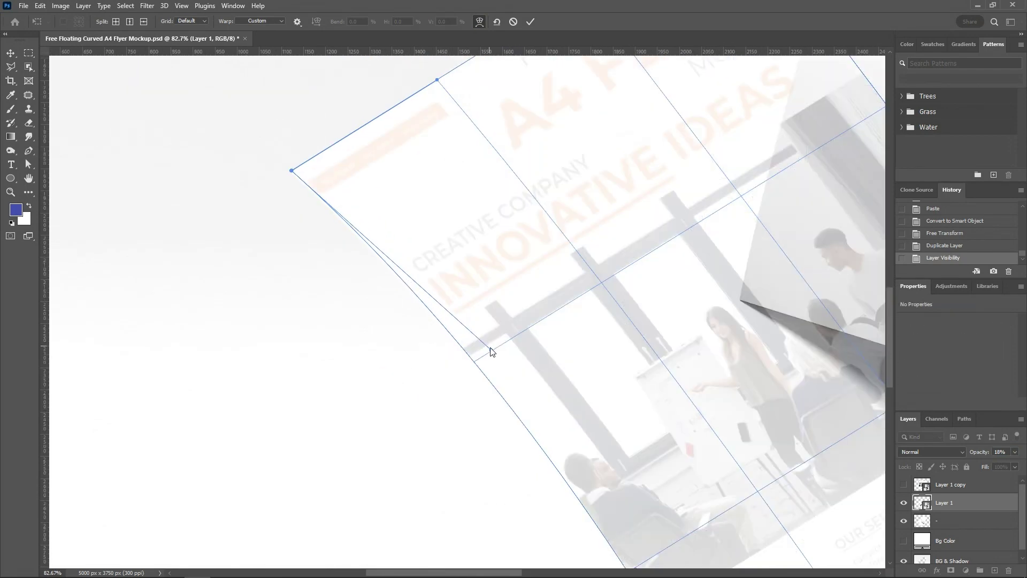
{"action": "left_click_drag", "start_coordinate": [491, 351], "coordinate": [483, 353]}
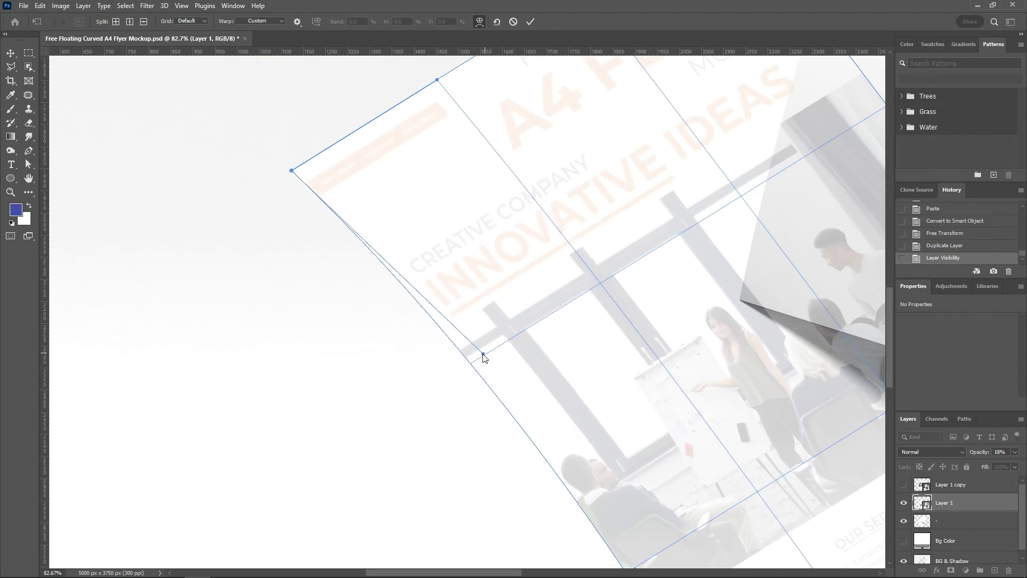
{"action": "left_click_drag", "start_coordinate": [648, 414], "coordinate": [298, 165]}
{"action": "mouse_move", "coordinate": [525, 320]}
{"action": "left_mouse_down"}
{"action": "mouse_move", "coordinate": [396, 362]}
{"action": "mouse_move", "coordinate": [431, 291]}
{"action": "left_mouse_up"}
{"action": "scroll", "coordinate": [253, 477], "scroll_direction": "up", "scroll_amount": 2}
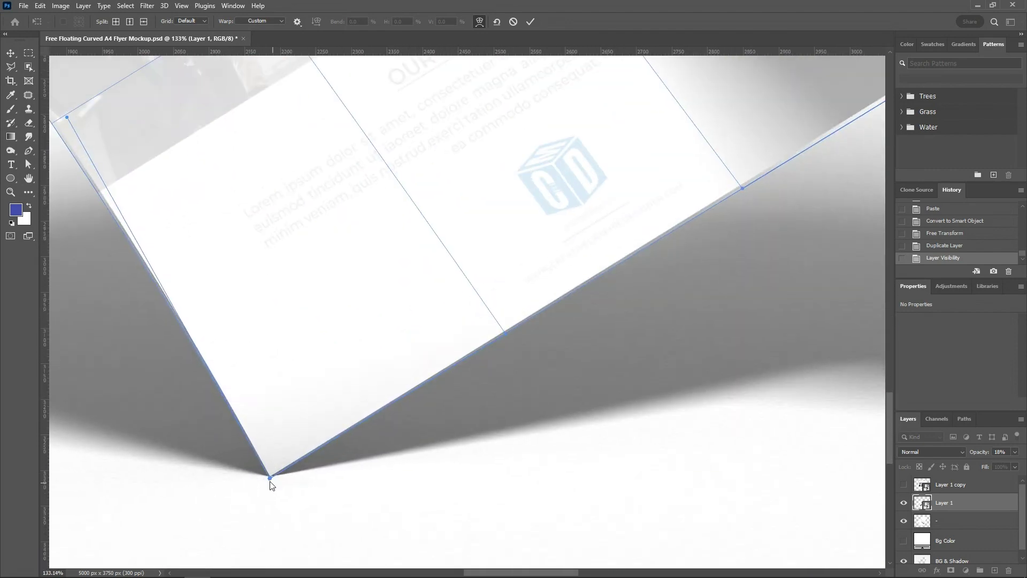
{"action": "left_click_drag", "start_coordinate": [270, 477], "coordinate": [272, 480]}
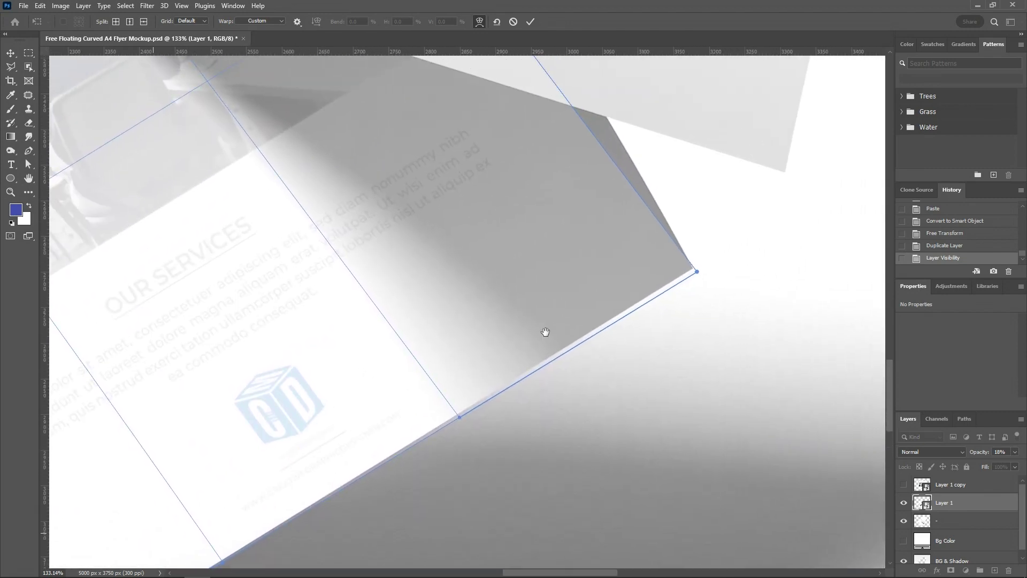
Warp the flyer's right and top corners onto the lower paper and commit the warp.
{"action": "left_click_drag", "start_coordinate": [544, 333], "coordinate": [432, 408]}
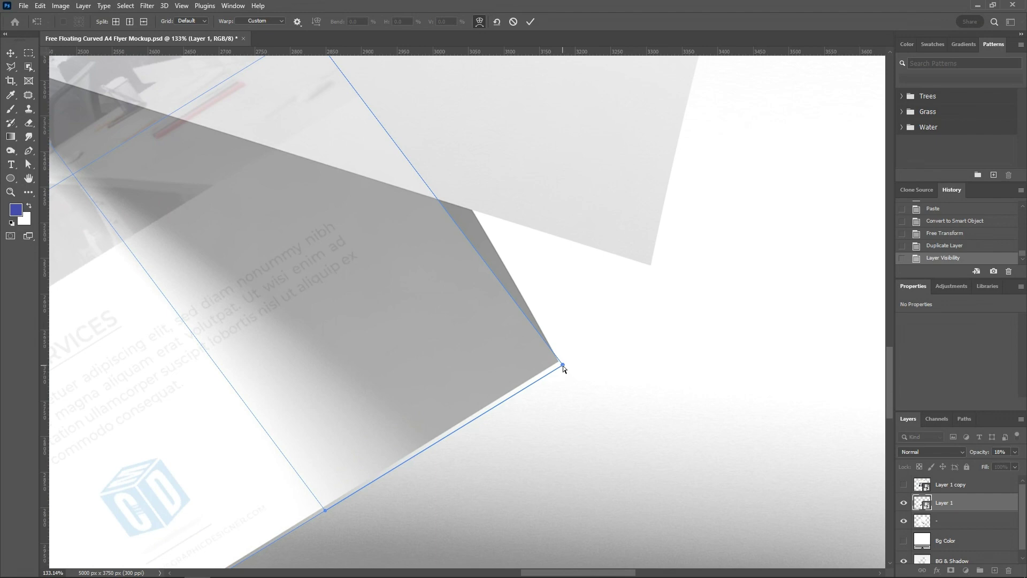
{"action": "left_click_drag", "start_coordinate": [563, 366], "coordinate": [559, 362]}
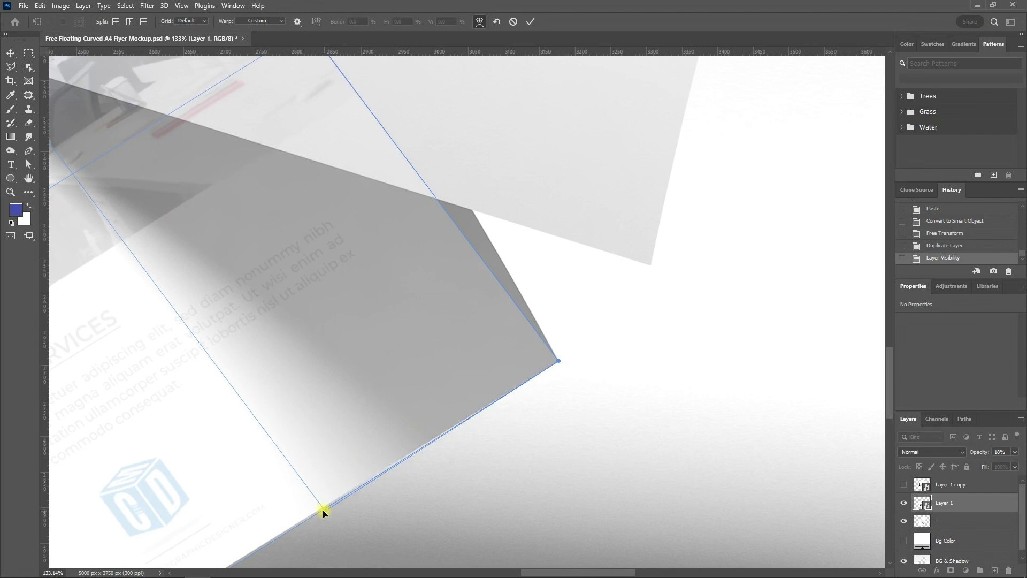
{"action": "left_click_drag", "start_coordinate": [385, 300], "coordinate": [400, 429]}
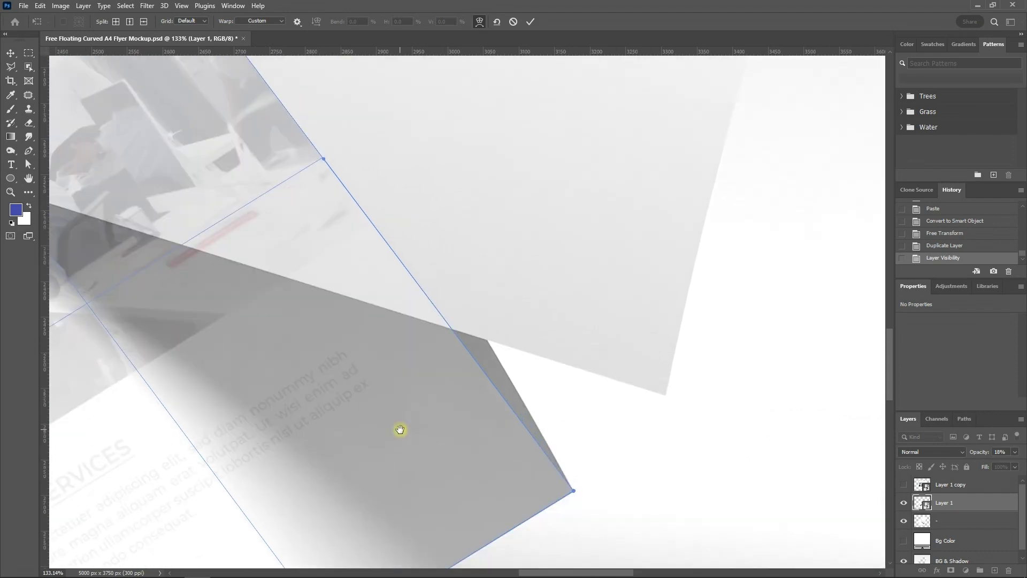
{"action": "mouse_move", "coordinate": [324, 159]}
{"action": "left_mouse_down"}
{"action": "mouse_move", "coordinate": [376, 110]}
{"action": "mouse_move", "coordinate": [367, 340]}
{"action": "mouse_move", "coordinate": [266, 305]}
{"action": "mouse_move", "coordinate": [554, 287]}
{"action": "left_mouse_up"}
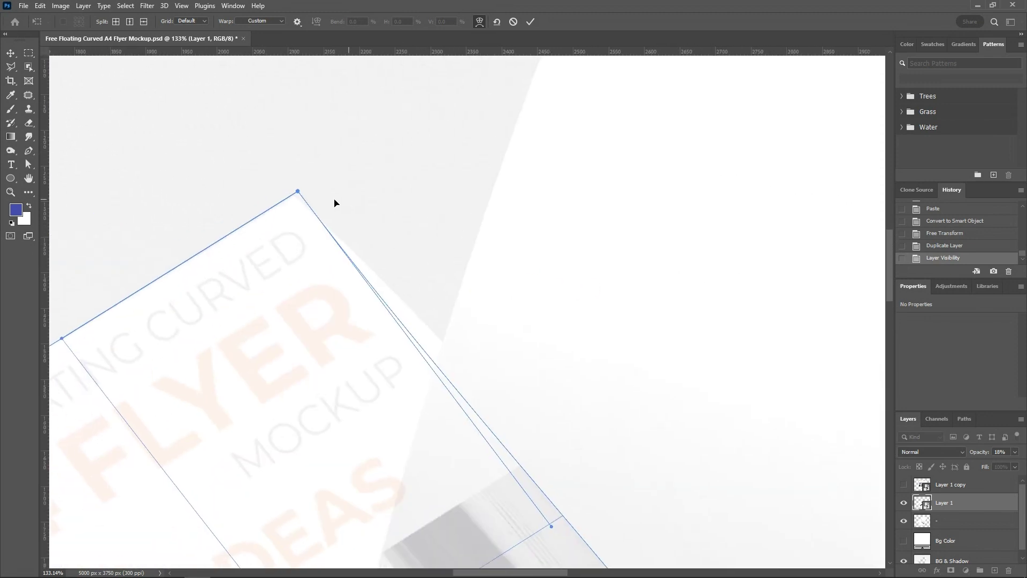
{"action": "left_click_drag", "start_coordinate": [298, 193], "coordinate": [294, 197]}
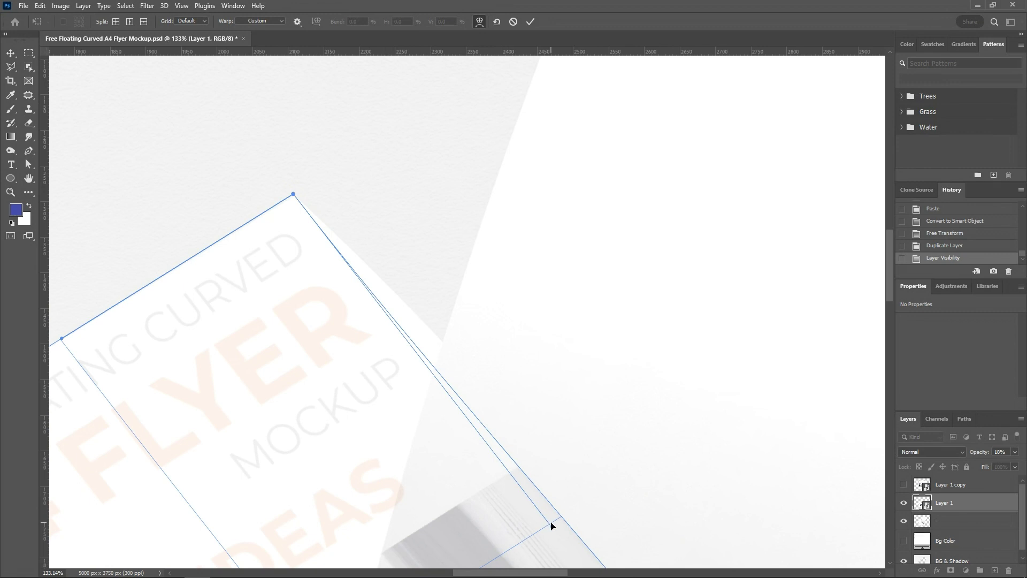
{"action": "left_click_drag", "start_coordinate": [552, 526], "coordinate": [576, 461]}
{"action": "scroll", "coordinate": [374, 308], "scroll_direction": "down", "scroll_amount": 2}
{"action": "scroll", "coordinate": [377, 306], "scroll_direction": "down", "scroll_amount": 3}
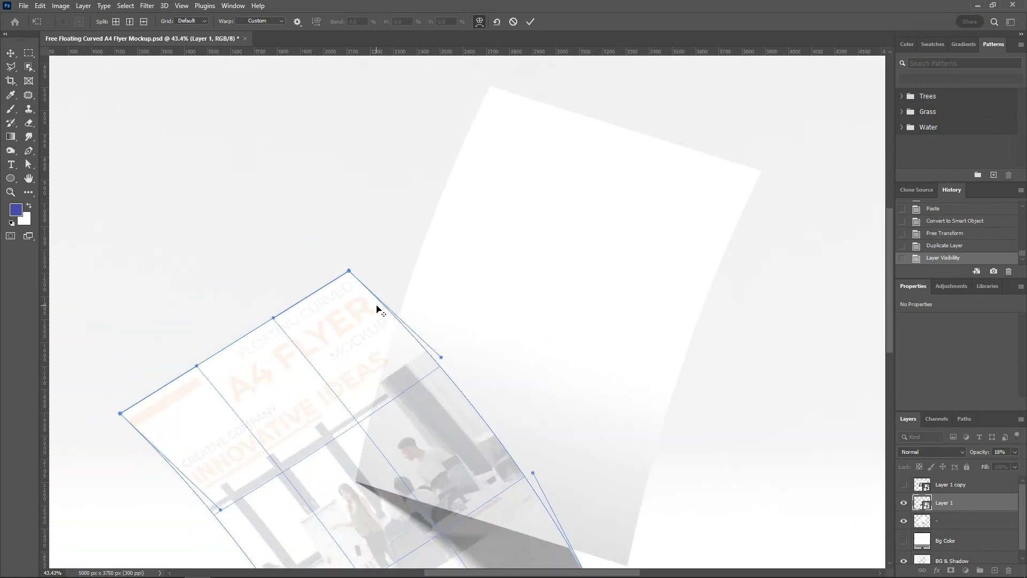
{"action": "scroll", "coordinate": [381, 313], "scroll_direction": "down", "scroll_amount": 3}
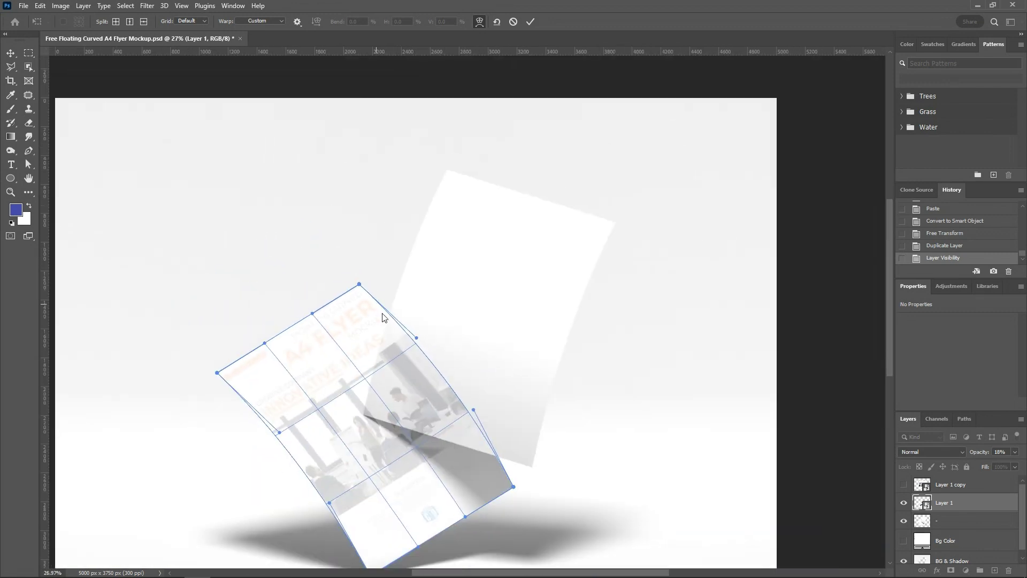
{"action": "left_click", "coordinate": [531, 21]}
Restore the warped flyer to 100% opacity and hide it, then show and move Layer 1 copy up-right.
{"action": "key", "text": "ctrl+0"}
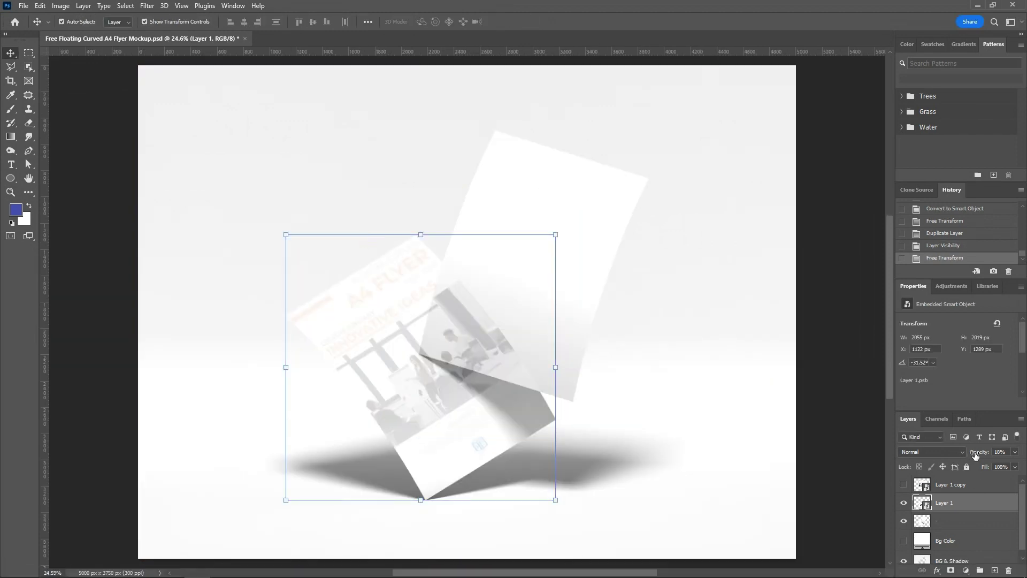
{"action": "left_click_drag", "start_coordinate": [975, 455], "coordinate": [1024, 461]}
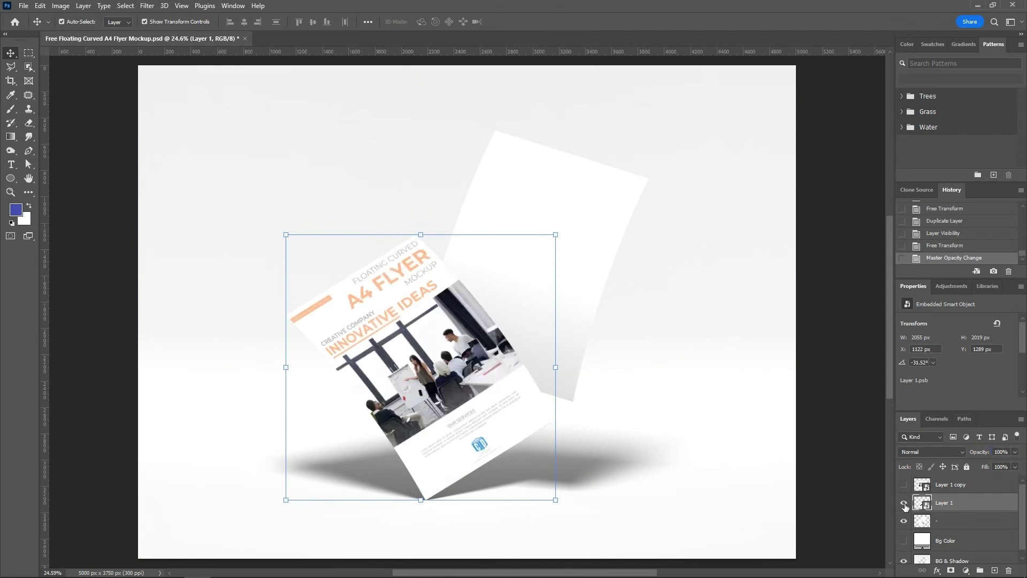
{"action": "left_click", "coordinate": [904, 503]}
{"action": "left_click", "coordinate": [904, 485]}
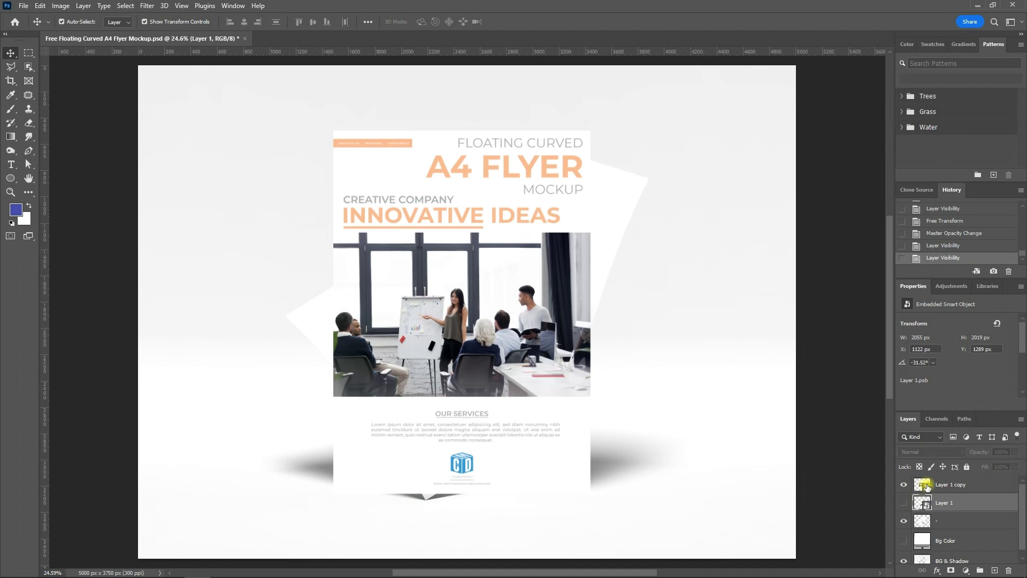
{"action": "left_click", "coordinate": [974, 489]}
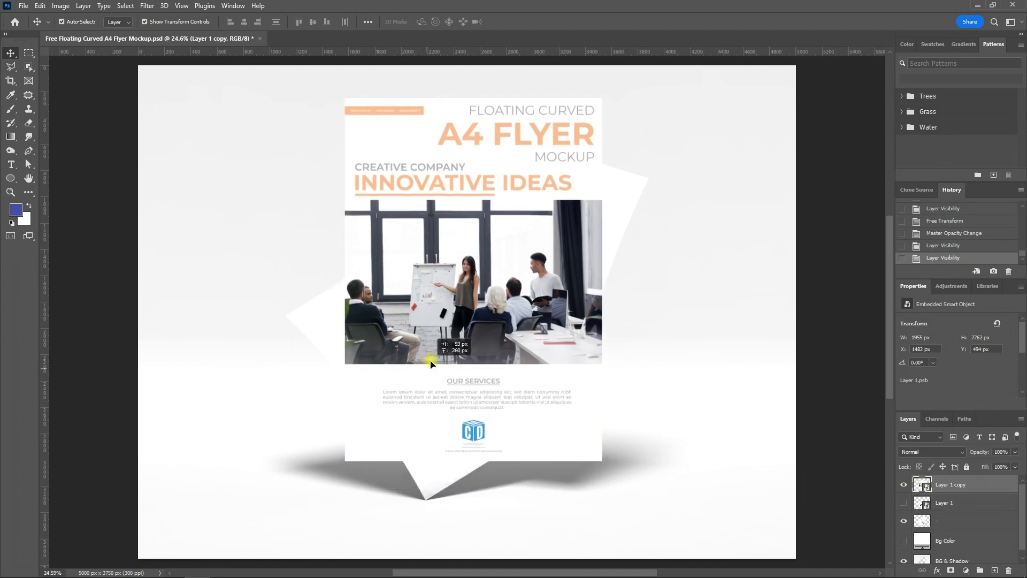
{"action": "left_click_drag", "start_coordinate": [410, 405], "coordinate": [434, 355]}
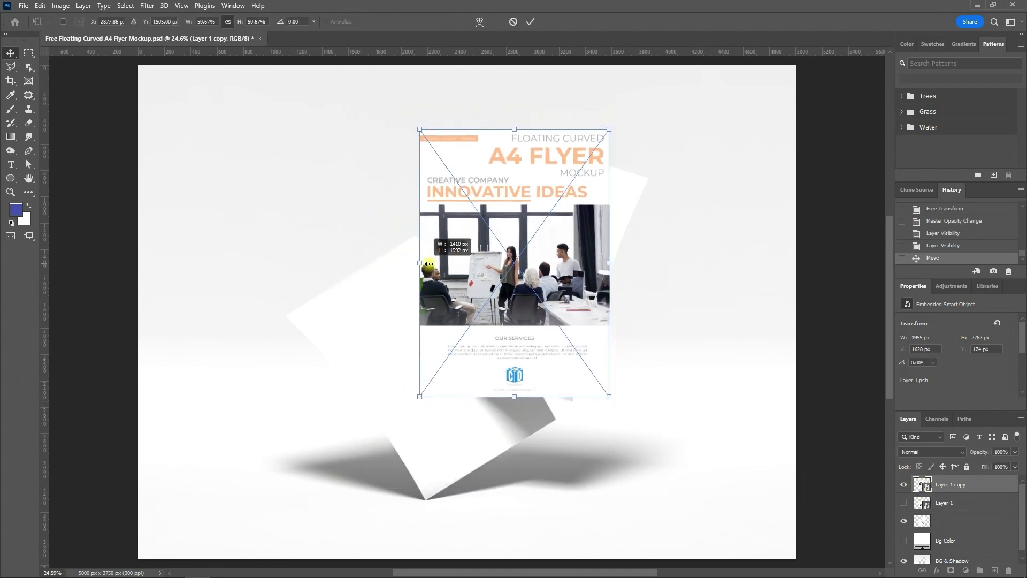
Shrink the flyer copy to about 39% and move it over the upper paper.
{"action": "left_click_drag", "start_coordinate": [355, 265], "coordinate": [466, 263]}
{"action": "left_click_drag", "start_coordinate": [513, 309], "coordinate": [474, 299]}
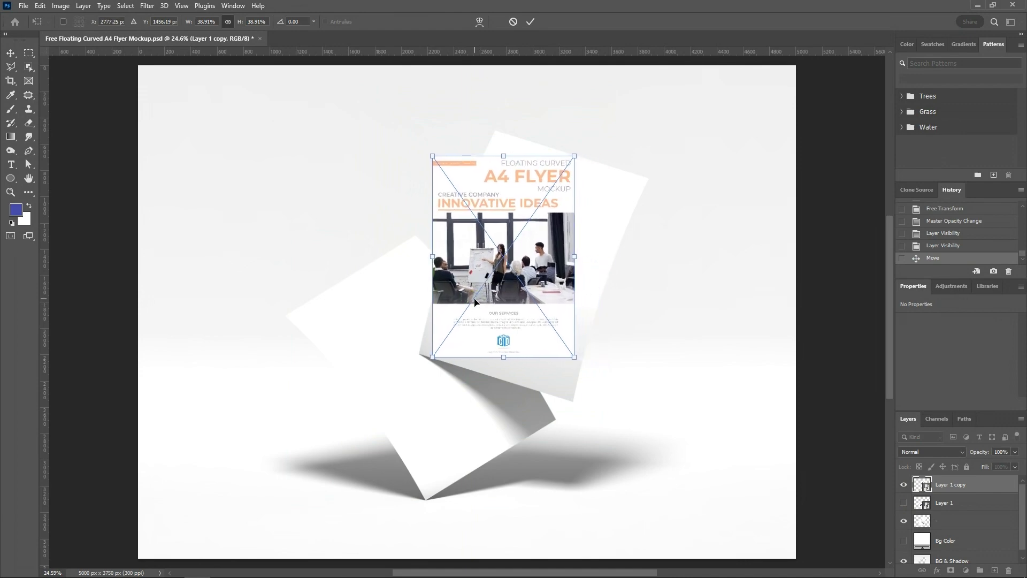
{"action": "scroll", "coordinate": [431, 350], "scroll_direction": "up", "scroll_amount": 2}
{"action": "scroll", "coordinate": [443, 356], "scroll_direction": "up", "scroll_amount": 2}
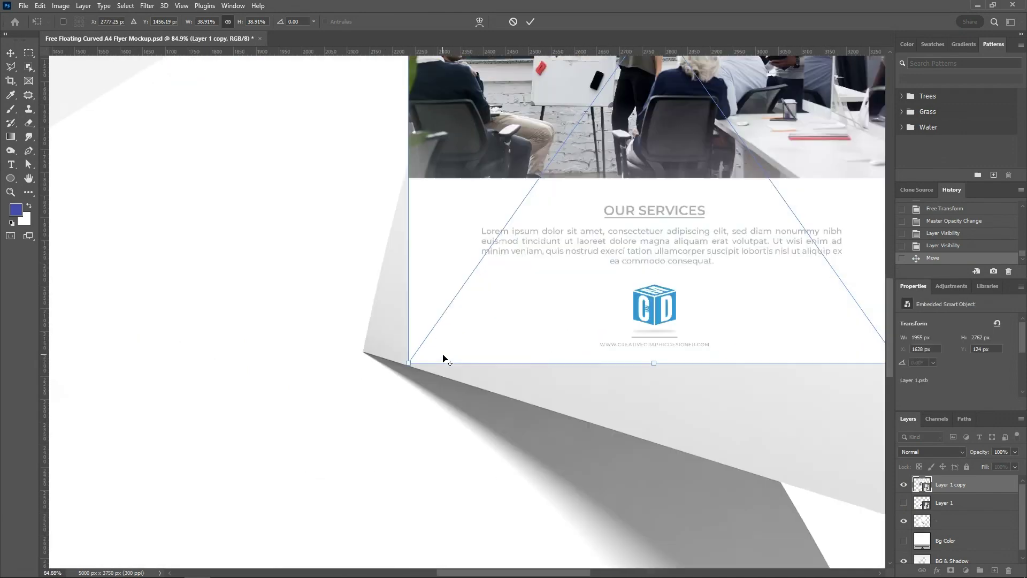
{"action": "scroll", "coordinate": [444, 356], "scroll_direction": "up", "scroll_amount": 1}
Distort the flyer copy's four corners onto the upper paper's corners.
{"action": "left_click_drag", "start_coordinate": [397, 366], "coordinate": [338, 353]}
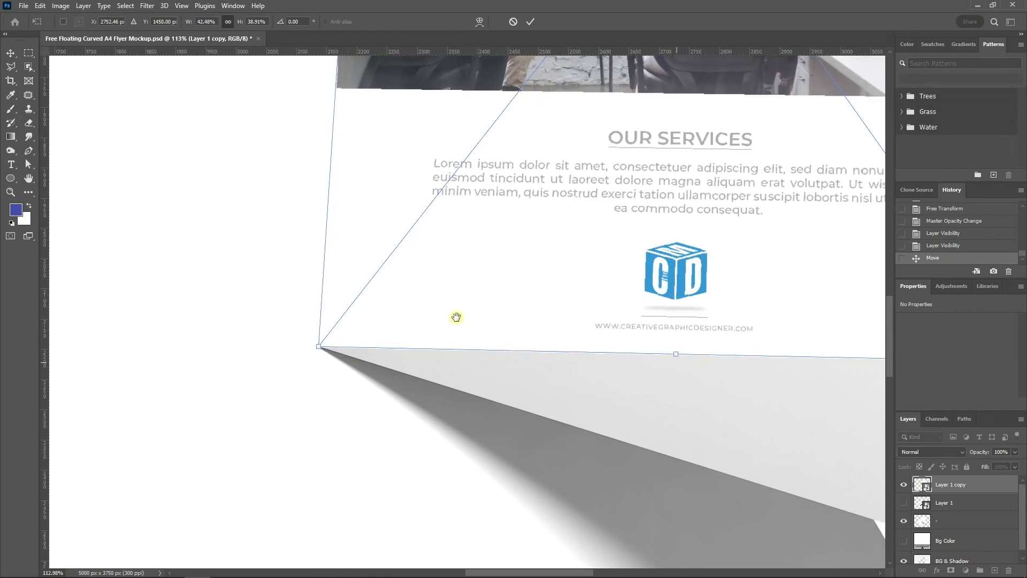
{"action": "left_click_drag", "start_coordinate": [457, 314], "coordinate": [384, 315]}
{"action": "left_click_drag", "start_coordinate": [621, 303], "coordinate": [615, 509]}
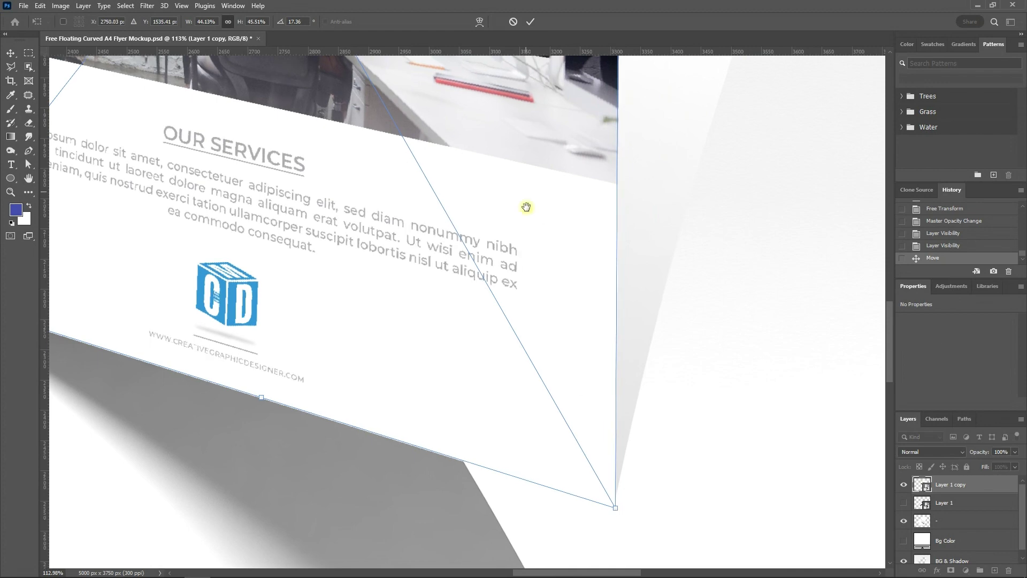
{"action": "scroll", "coordinate": [503, 158], "scroll_direction": "up", "scroll_amount": 5}
{"action": "scroll", "coordinate": [440, 310], "scroll_direction": "up", "scroll_amount": 5}
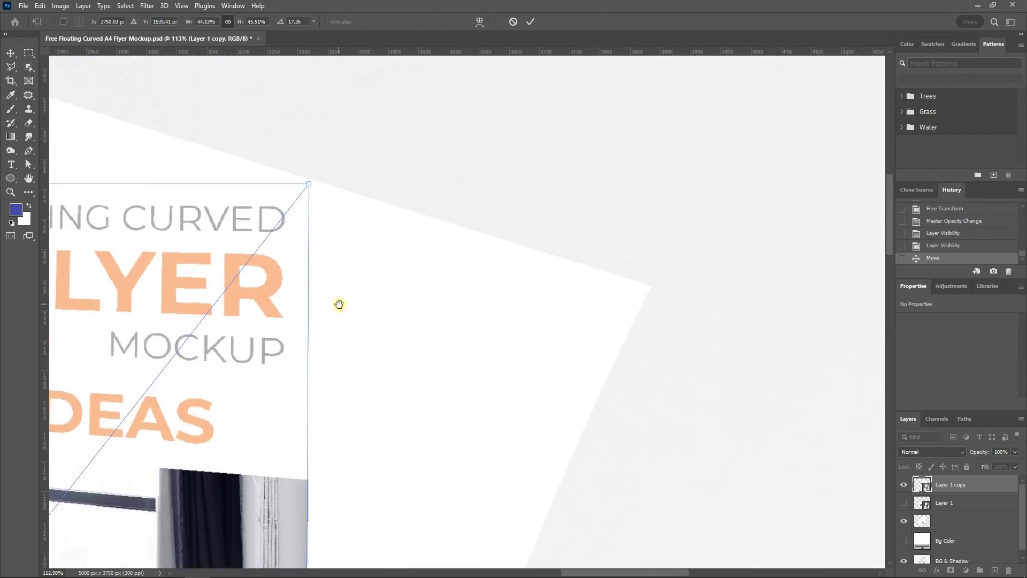
{"action": "left_click_drag", "start_coordinate": [308, 189], "coordinate": [650, 292]}
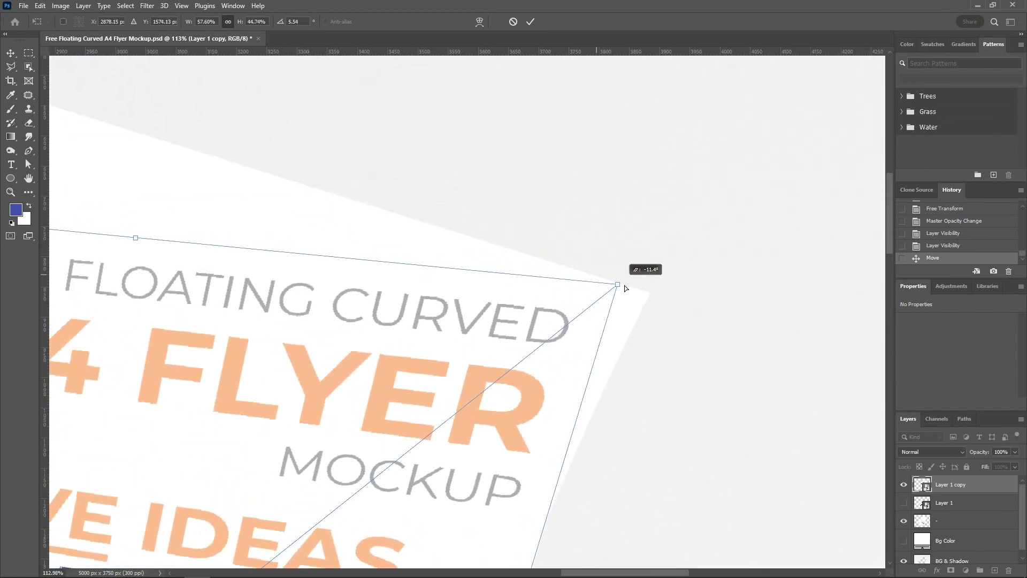
{"action": "left_click_drag", "start_coordinate": [308, 222], "coordinate": [739, 377]}
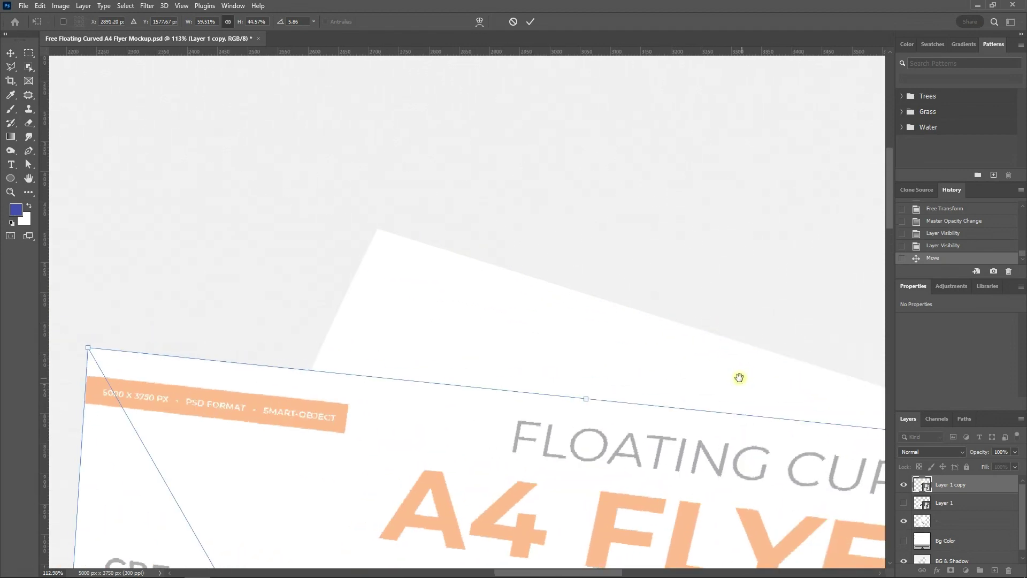
{"action": "left_click_drag", "start_coordinate": [158, 370], "coordinate": [447, 252]}
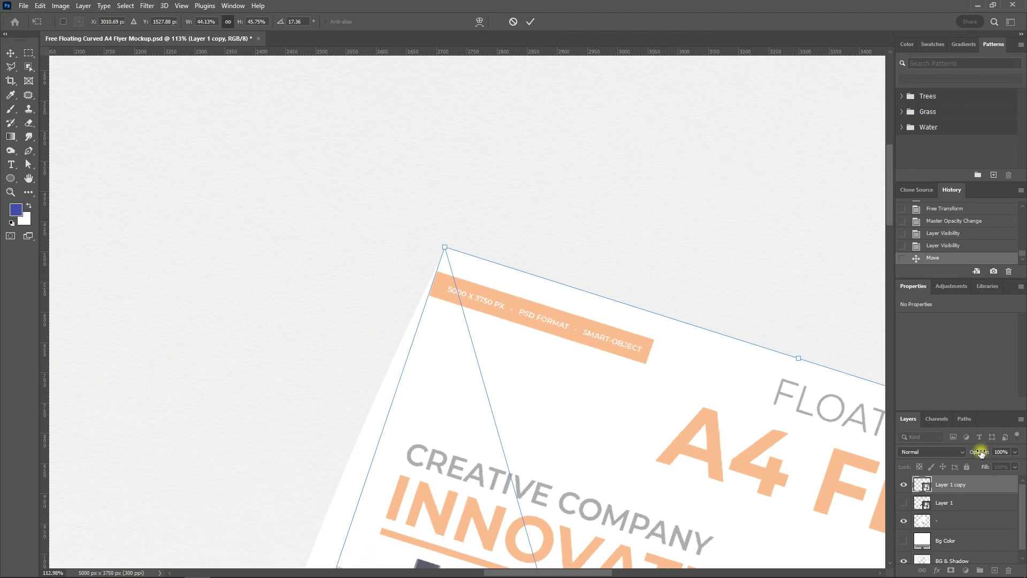
Fade the flyer copy to about 7% opacity and warp its right edge to the upper paper's curve.
{"action": "left_click_drag", "start_coordinate": [976, 451], "coordinate": [930, 454]}
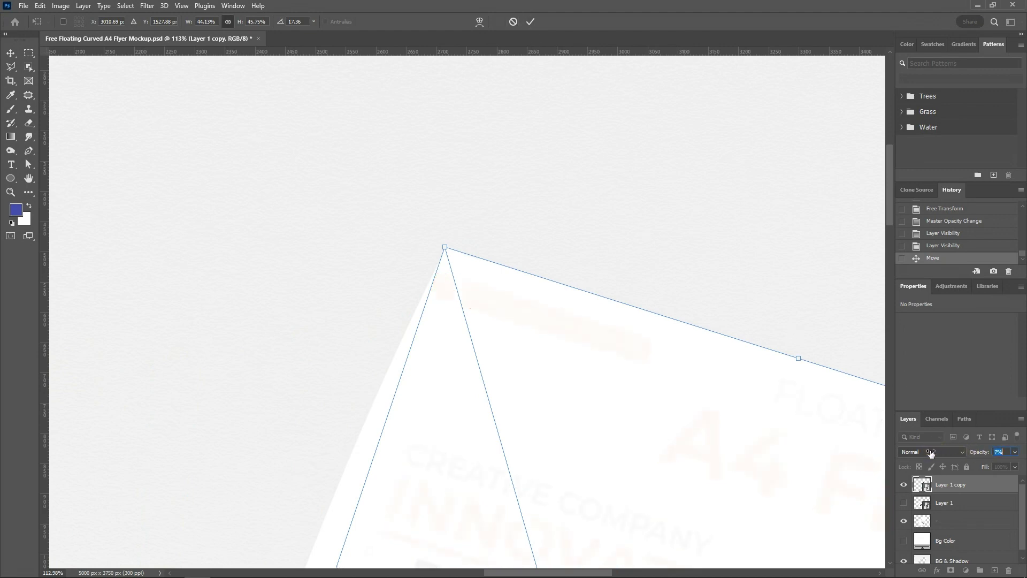
{"action": "left_click", "coordinate": [479, 22]}
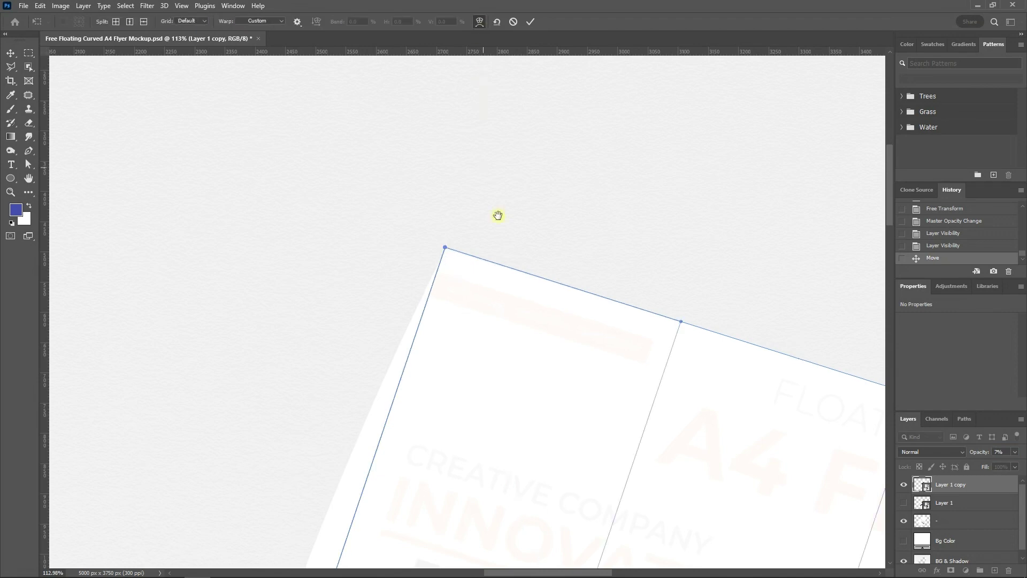
{"action": "left_click_drag", "start_coordinate": [497, 216], "coordinate": [401, 217]}
{"action": "left_click_drag", "start_coordinate": [436, 355], "coordinate": [490, 436]}
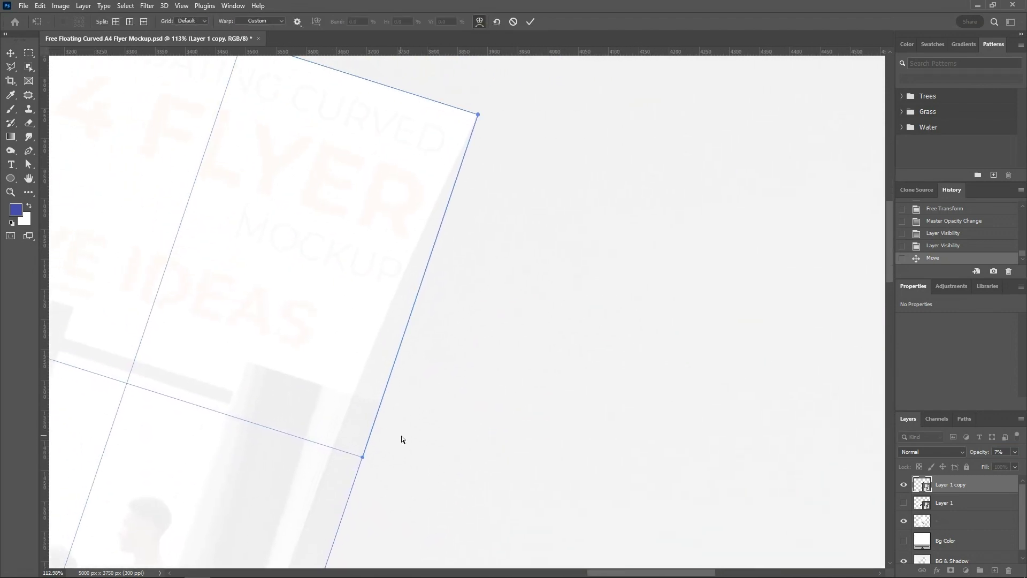
{"action": "left_click_drag", "start_coordinate": [362, 458], "coordinate": [311, 440]}
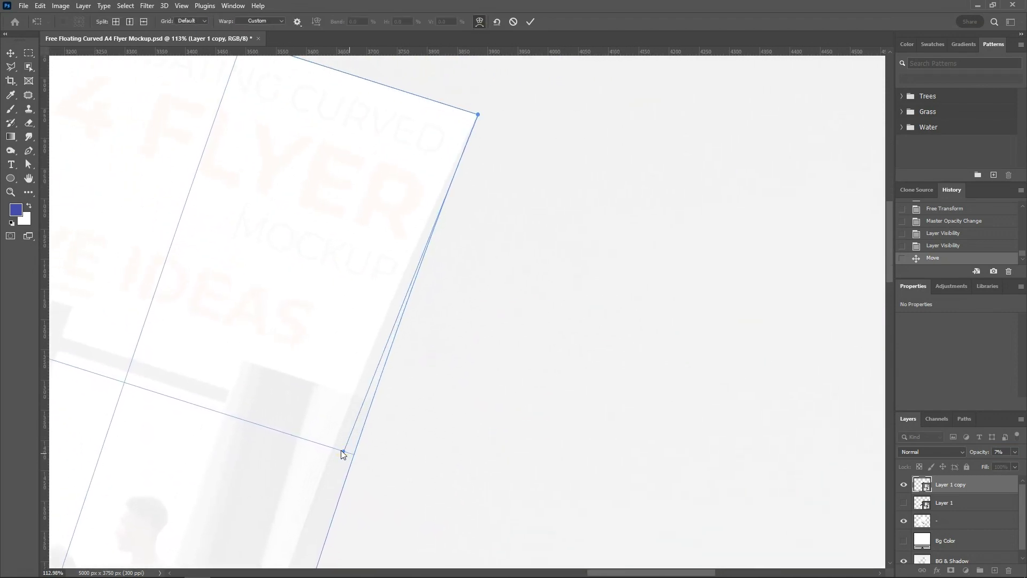
{"action": "left_click_drag", "start_coordinate": [363, 492], "coordinate": [406, 206]}
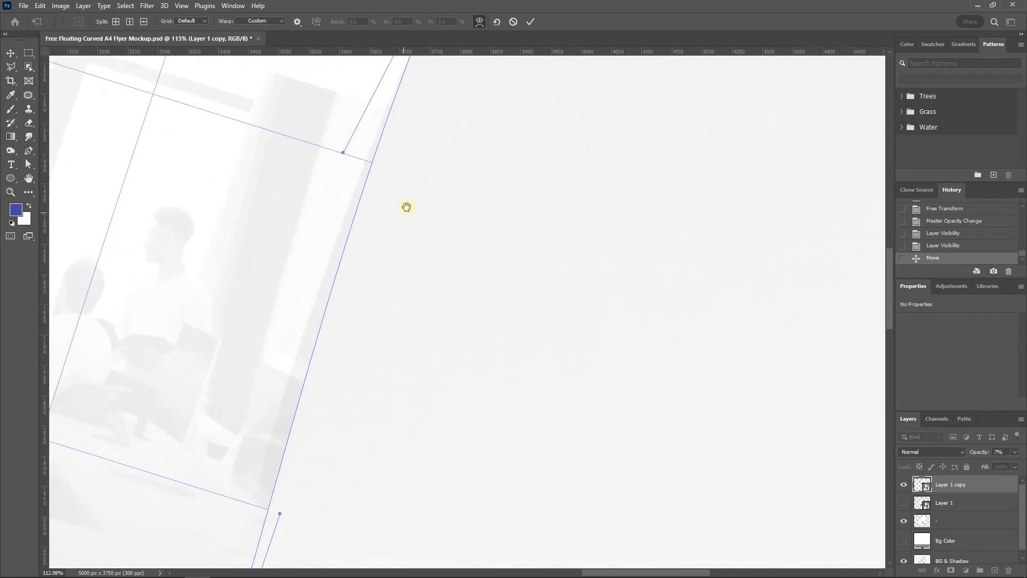
{"action": "mouse_move", "coordinate": [390, 143]}
{"action": "left_mouse_down"}
{"action": "mouse_move", "coordinate": [362, 388]}
{"action": "mouse_move", "coordinate": [285, 384]}
{"action": "left_mouse_up"}
{"action": "left_click_drag", "start_coordinate": [388, 286], "coordinate": [471, 423]}
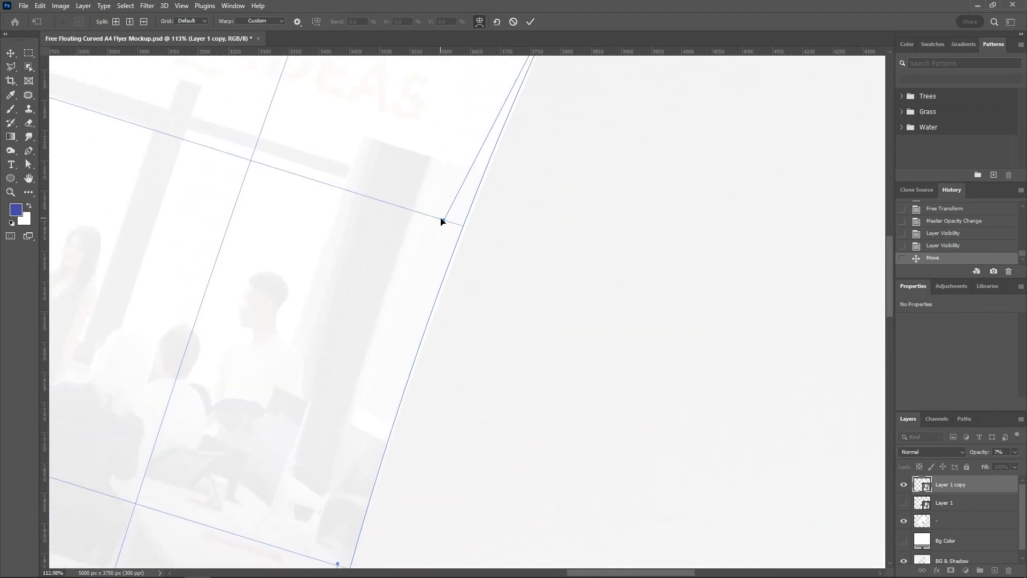
{"action": "left_click_drag", "start_coordinate": [443, 220], "coordinate": [450, 222]}
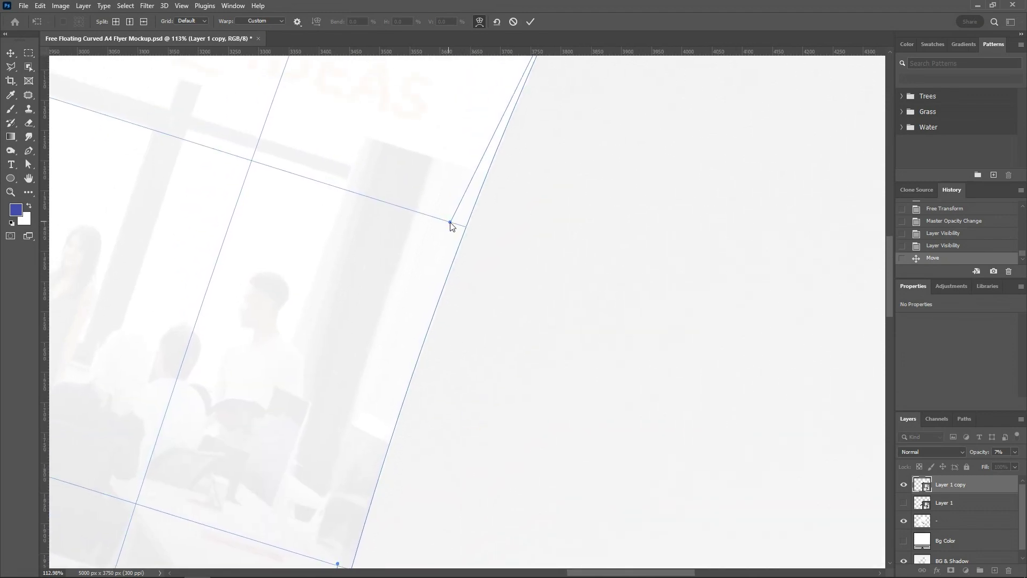
Pin the flyer copy's bottom and left corners onto the upper paper's corners.
{"action": "mouse_move", "coordinate": [495, 429]}
{"action": "left_mouse_down"}
{"action": "mouse_move", "coordinate": [405, 406]}
{"action": "mouse_move", "coordinate": [467, 293]}
{"action": "left_mouse_up"}
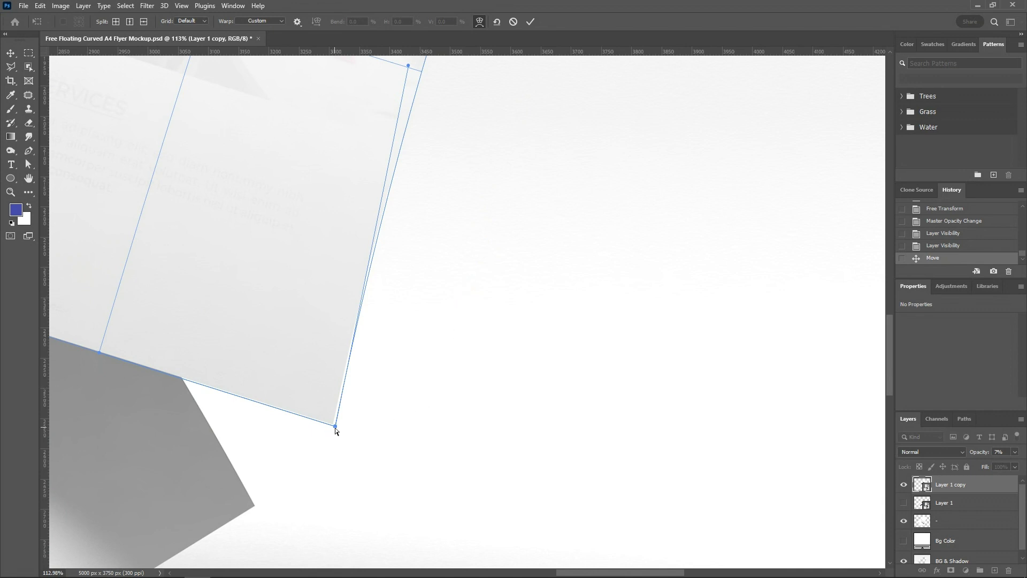
{"action": "left_click_drag", "start_coordinate": [335, 427], "coordinate": [334, 426]}
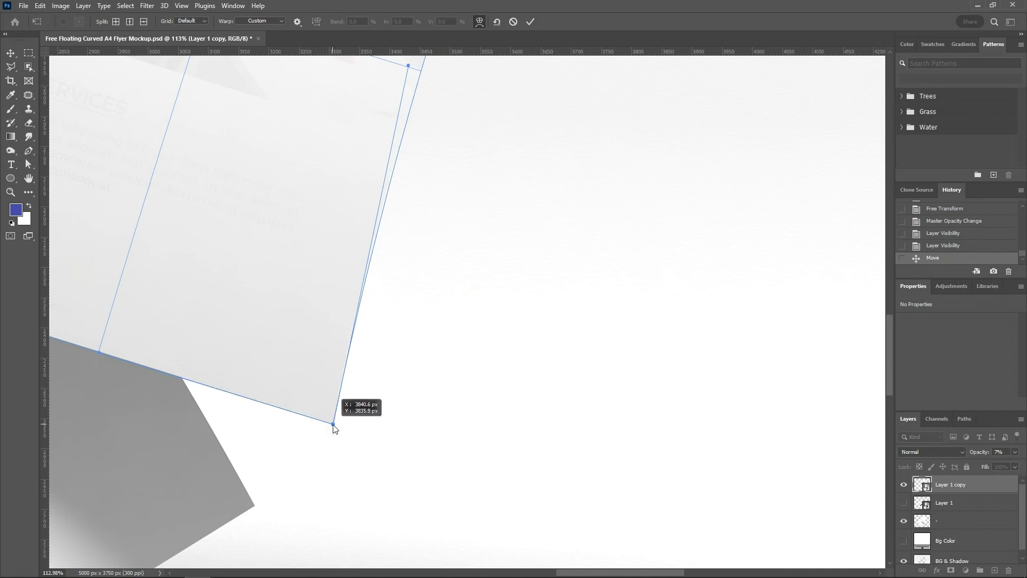
{"action": "left_click_drag", "start_coordinate": [332, 379], "coordinate": [351, 387]}
{"action": "scroll", "coordinate": [351, 387], "scroll_direction": "left", "scroll_amount": 10}
{"action": "scroll", "coordinate": [243, 421], "scroll_direction": "down", "scroll_amount": 2}
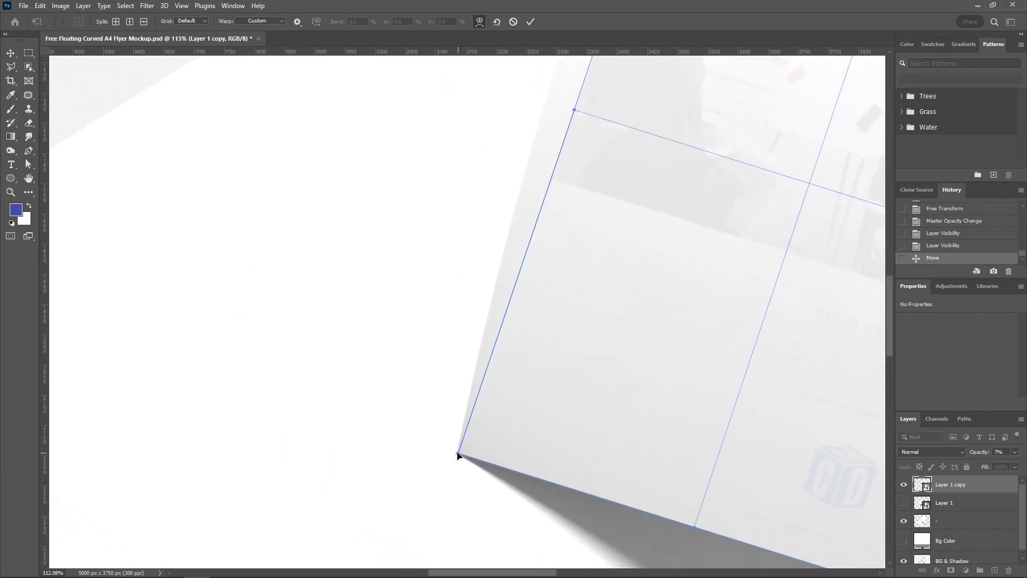
{"action": "left_click_drag", "start_coordinate": [457, 455], "coordinate": [458, 452]}
Align the flyer copy's left edge with the paper's curve and commit the warp.
{"action": "left_click_drag", "start_coordinate": [449, 266], "coordinate": [361, 467]}
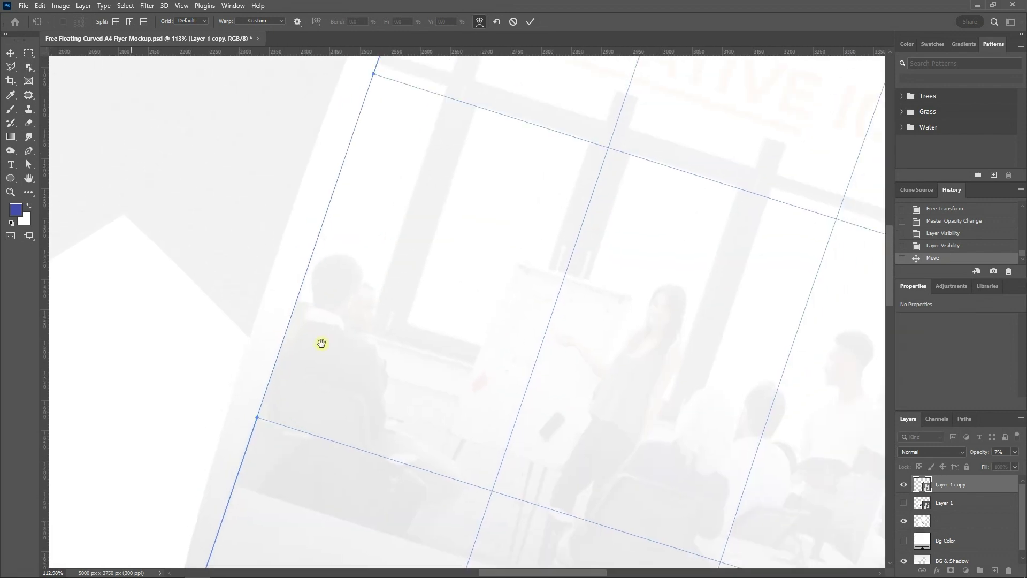
{"action": "scroll", "coordinate": [385, 375], "scroll_direction": "up", "scroll_amount": 5}
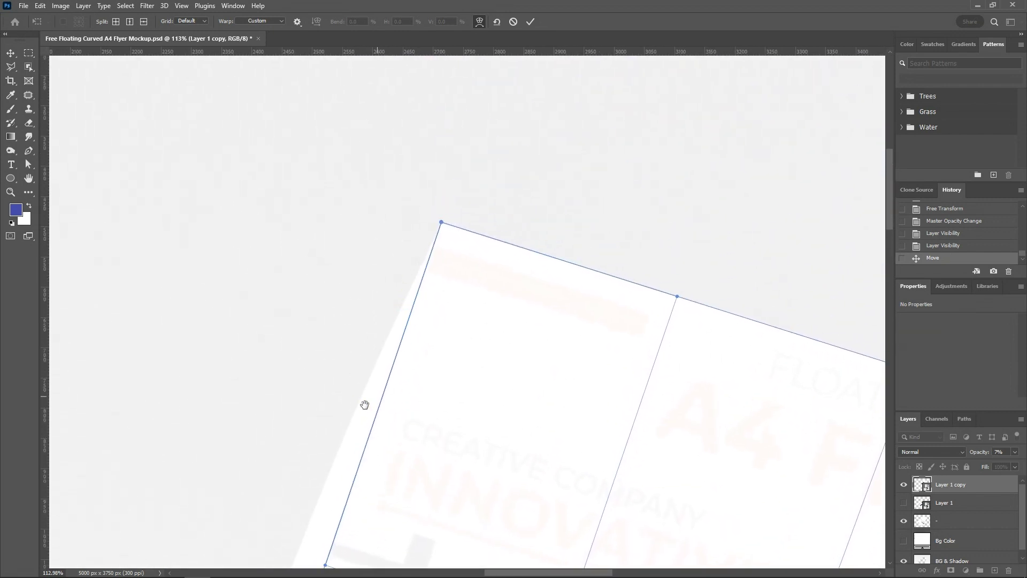
{"action": "left_click_drag", "start_coordinate": [364, 404], "coordinate": [383, 175]}
{"action": "left_click_drag", "start_coordinate": [343, 338], "coordinate": [292, 312]}
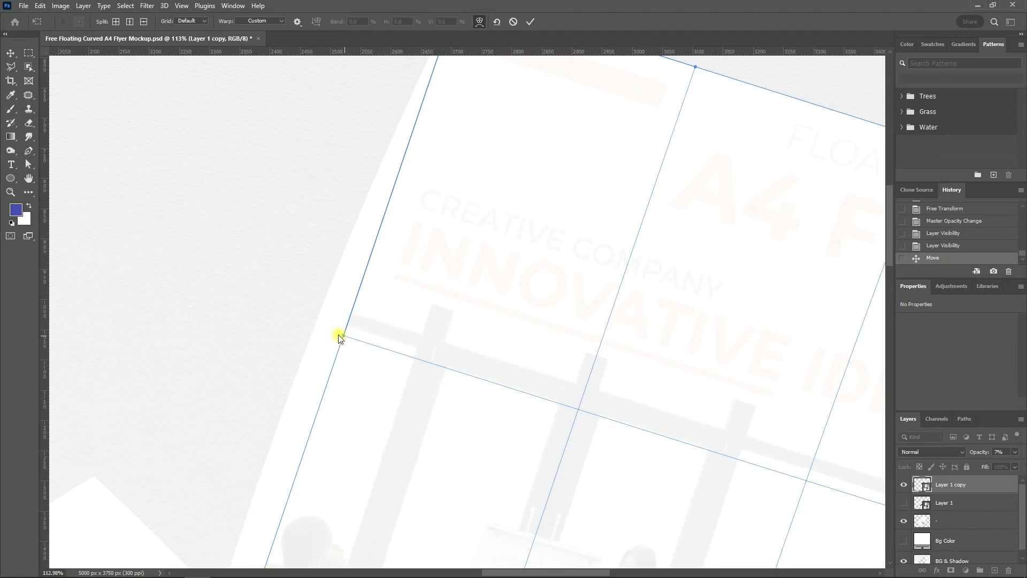
{"action": "left_click_drag", "start_coordinate": [245, 481], "coordinate": [259, 253]}
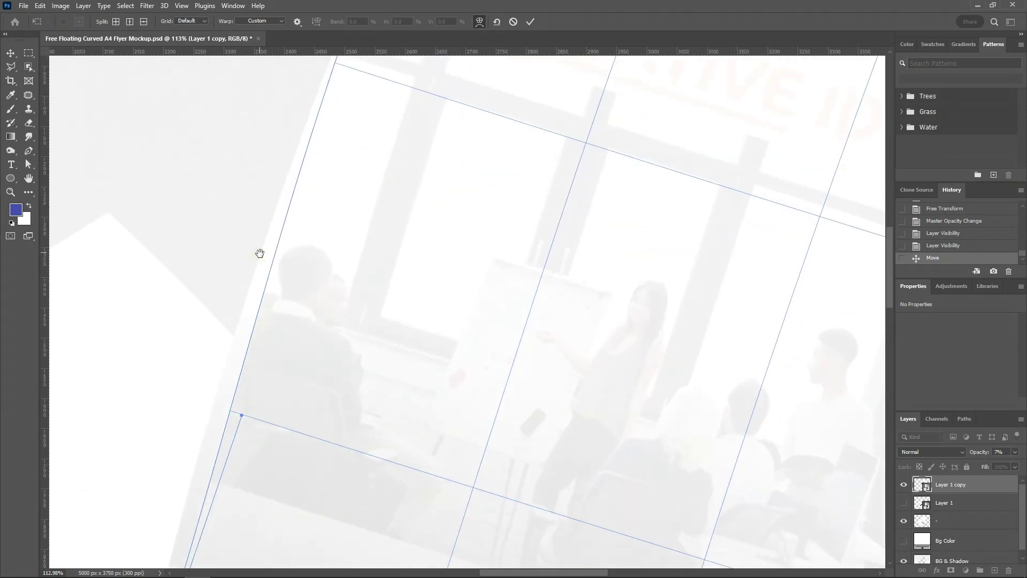
{"action": "left_click_drag", "start_coordinate": [241, 416], "coordinate": [211, 403]}
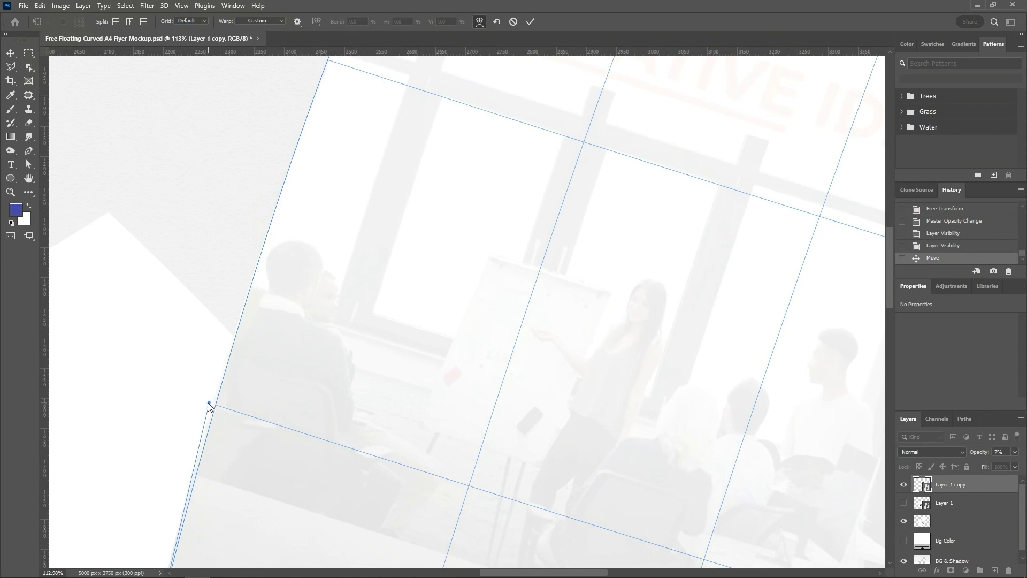
{"action": "left_click_drag", "start_coordinate": [358, 234], "coordinate": [373, 385]}
{"action": "scroll", "coordinate": [373, 385], "scroll_direction": "up", "scroll_amount": 1}
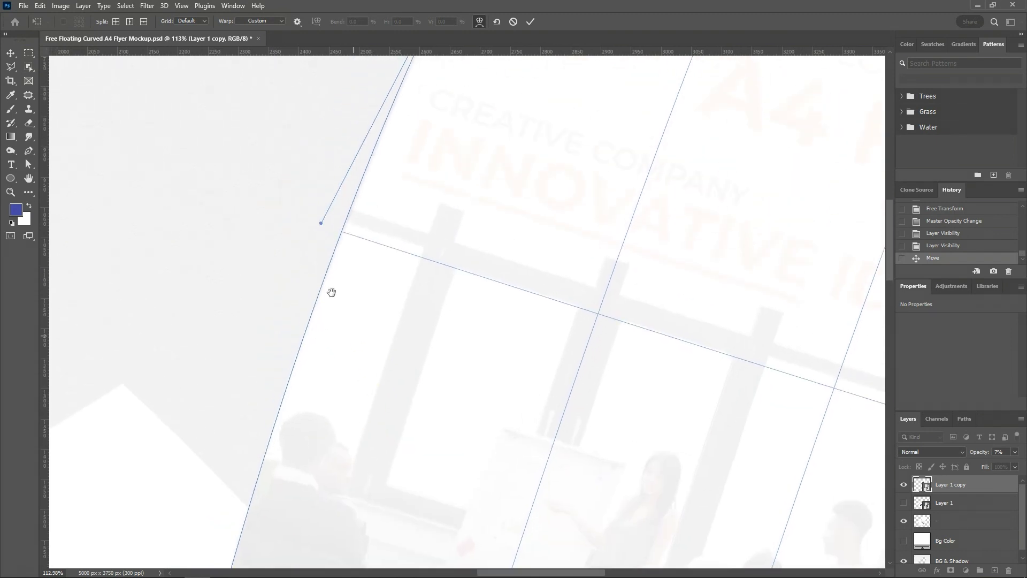
{"action": "left_click_drag", "start_coordinate": [321, 223], "coordinate": [328, 225]}
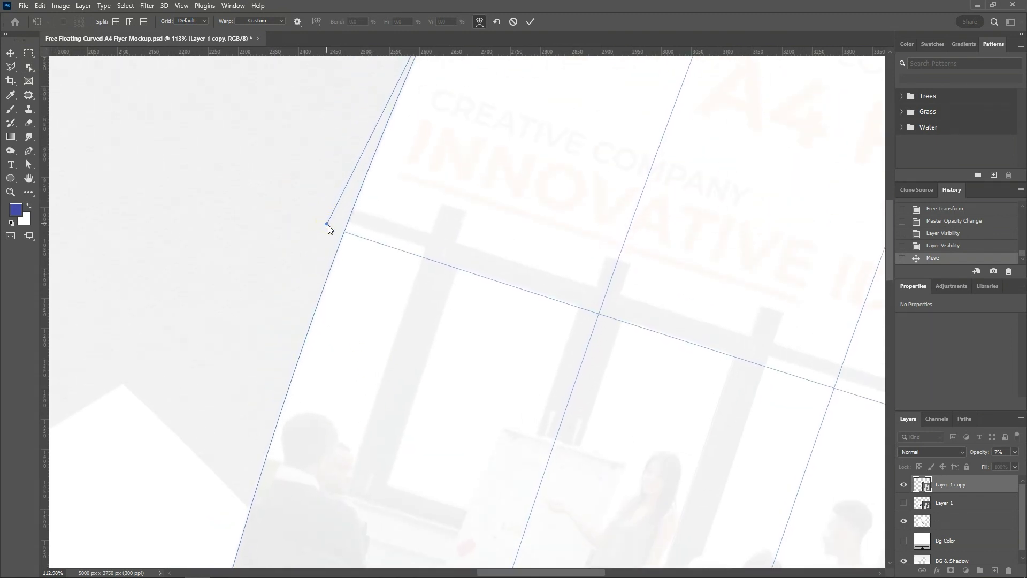
{"action": "left_click", "coordinate": [529, 21]}
Fit the mockup in the window and set Layer 1 copy's opacity to 100.
{"action": "key", "text": "ctrl+0"}
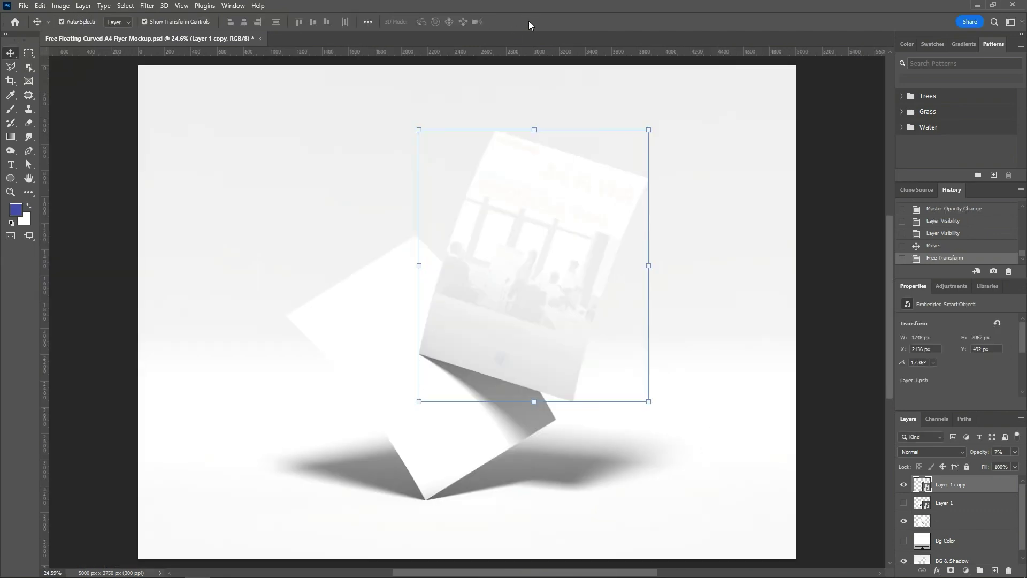
{"action": "left_click", "coordinate": [999, 452]}
{"action": "type", "text": "100"}
{"action": "key", "text": "Return"}
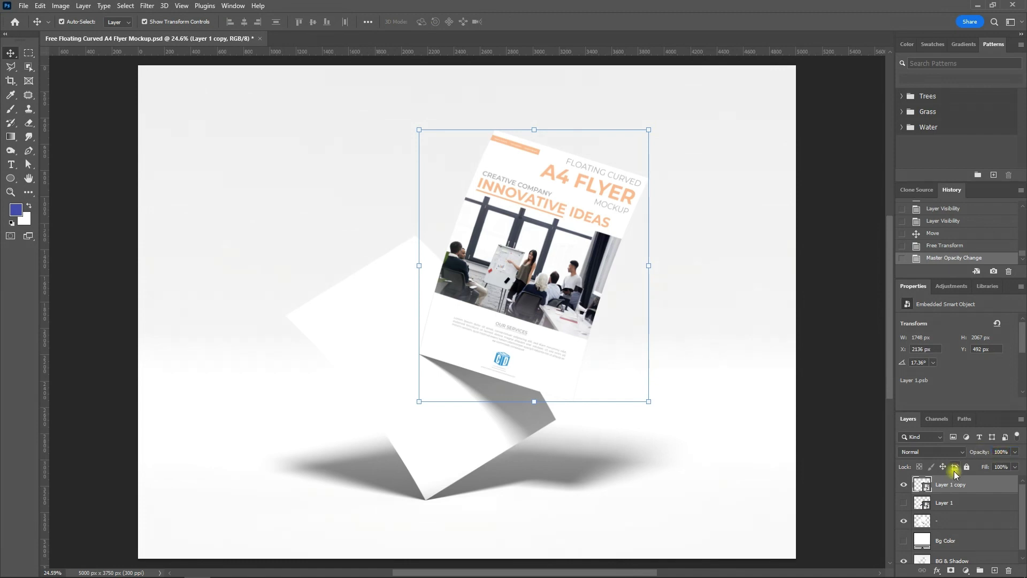
Mask Layer 1 outside the upper flyer's inverted selection, then clip both flyer layers.
{"action": "left_click", "coordinate": [921, 484], "text": "ctrl"}
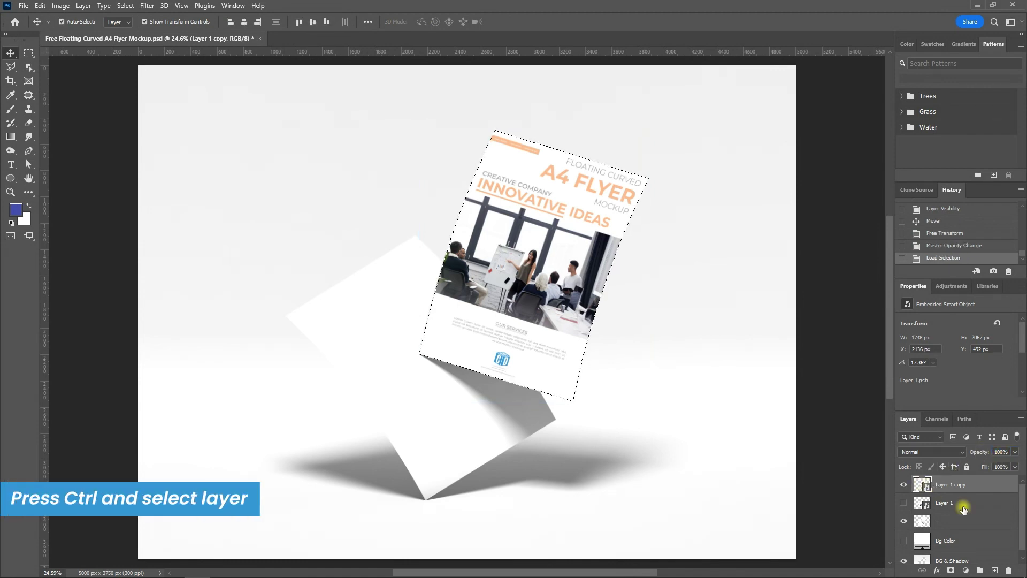
{"action": "left_click", "coordinate": [958, 508]}
{"action": "left_click", "coordinate": [904, 505]}
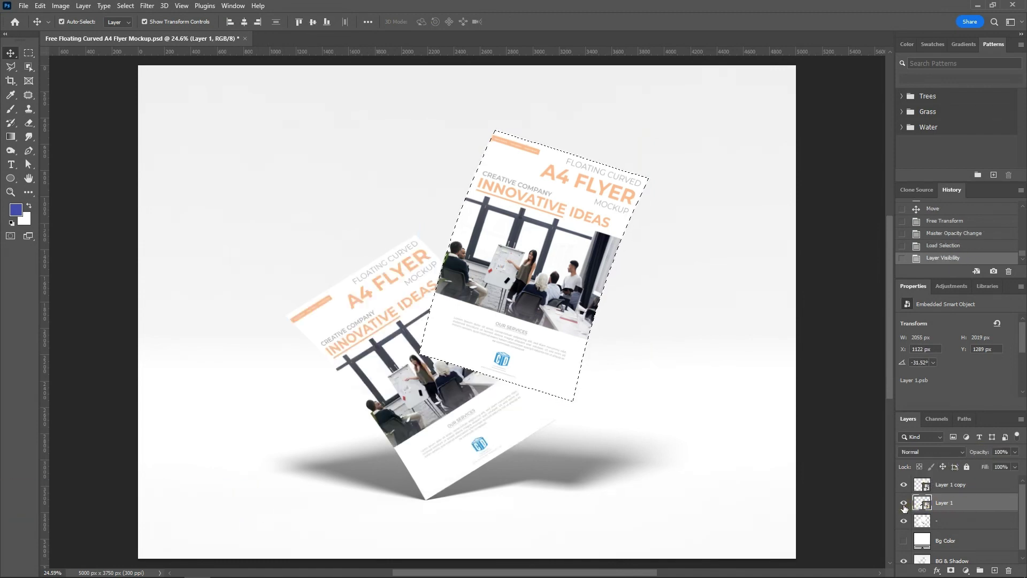
{"action": "key", "text": "ctrl+shift+i"}
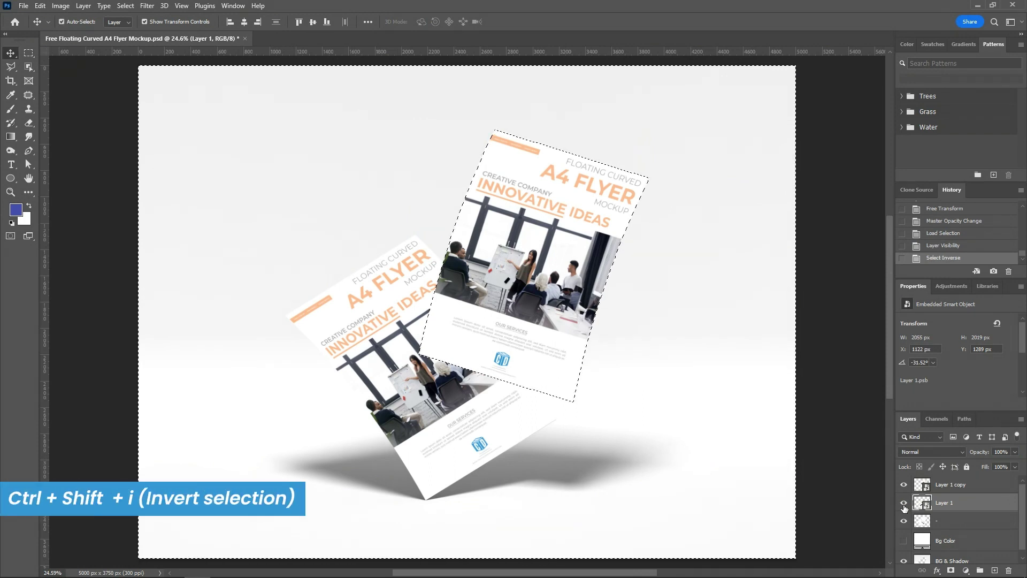
{"action": "left_click", "coordinate": [952, 570]}
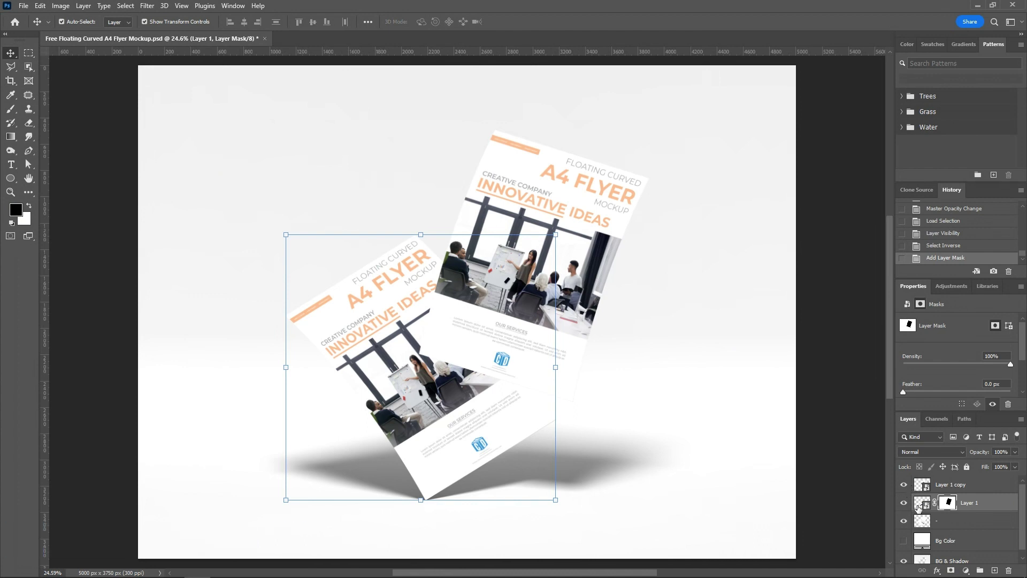
{"action": "left_click", "coordinate": [921, 494], "text": "alt"}
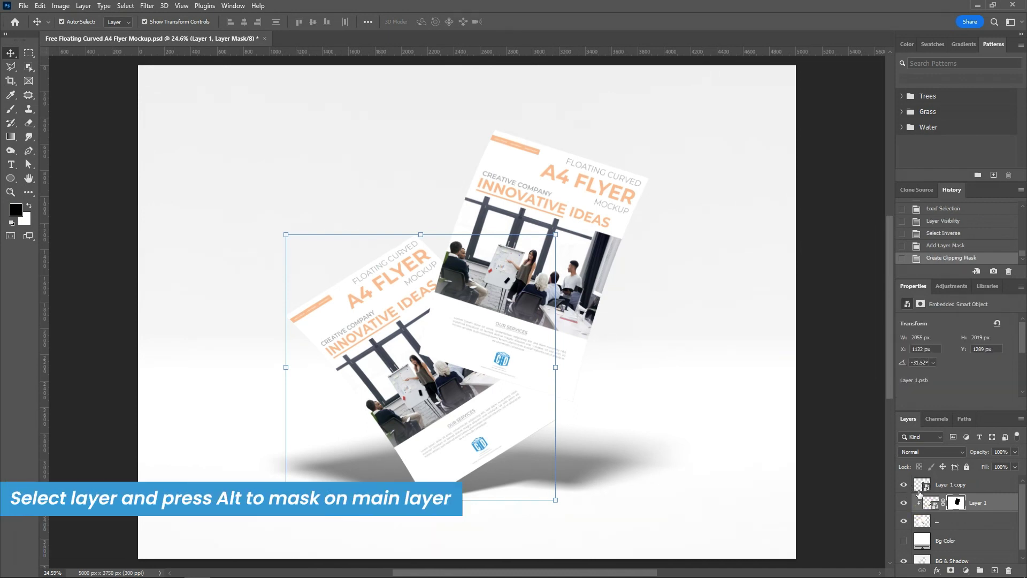
{"action": "left_click", "coordinate": [919, 493], "text": "alt"}
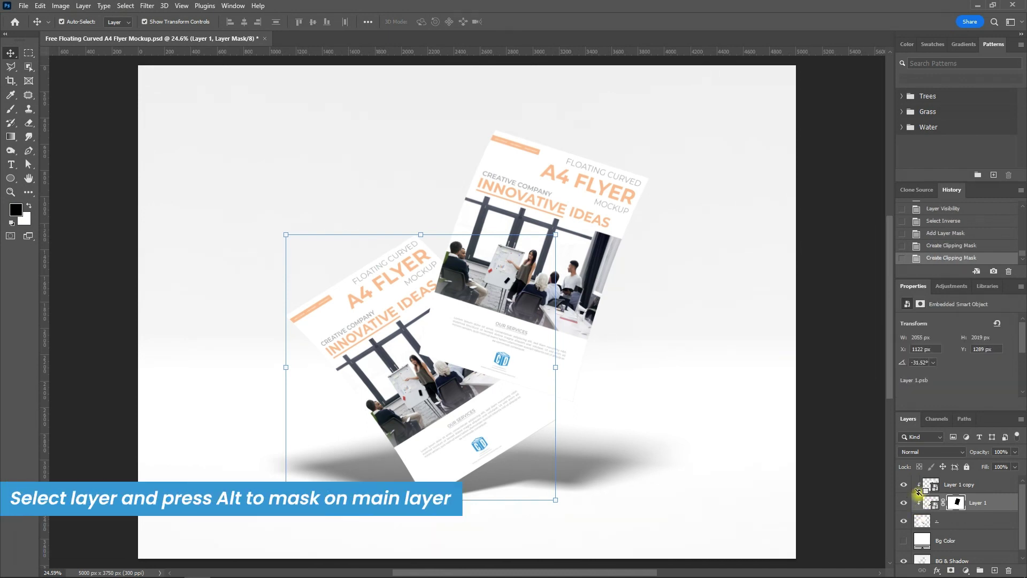
Change the blend mode of Layer 1 and Layer 1 copy from Normal to Linear Burn.
{"action": "left_click", "coordinate": [953, 451]}
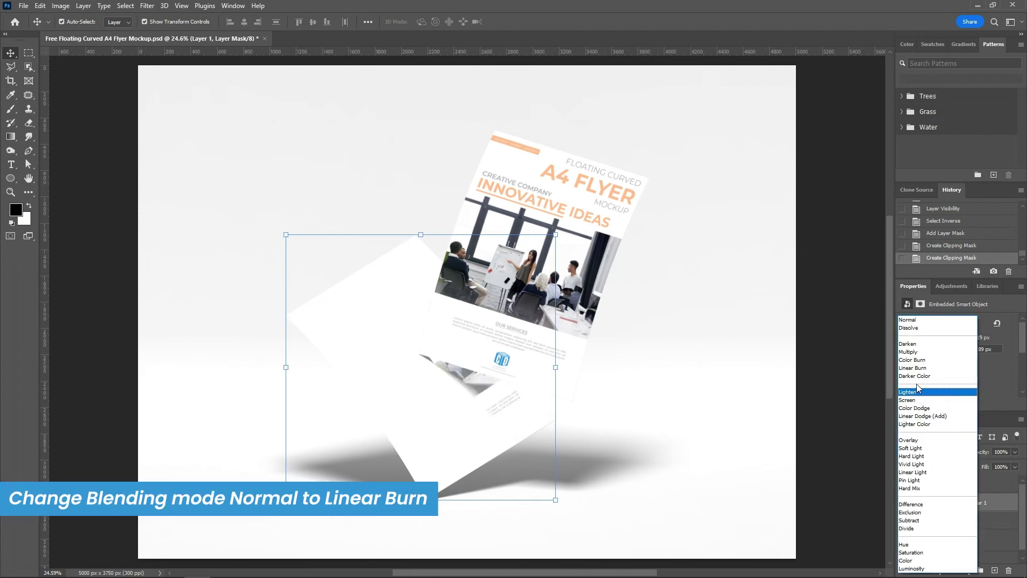
{"action": "left_click", "coordinate": [914, 368]}
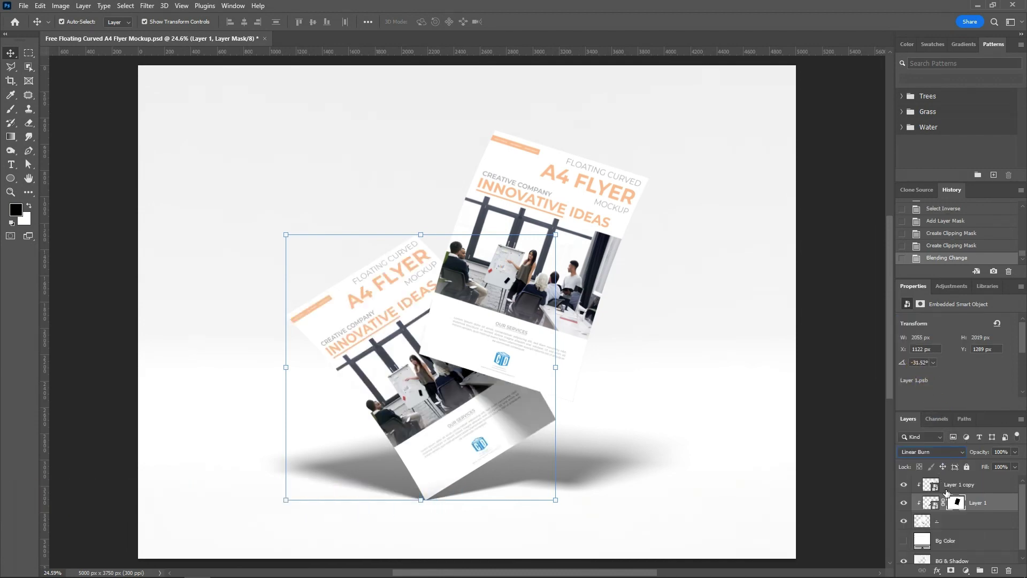
{"action": "left_click", "coordinate": [952, 485]}
{"action": "left_click", "coordinate": [943, 452]}
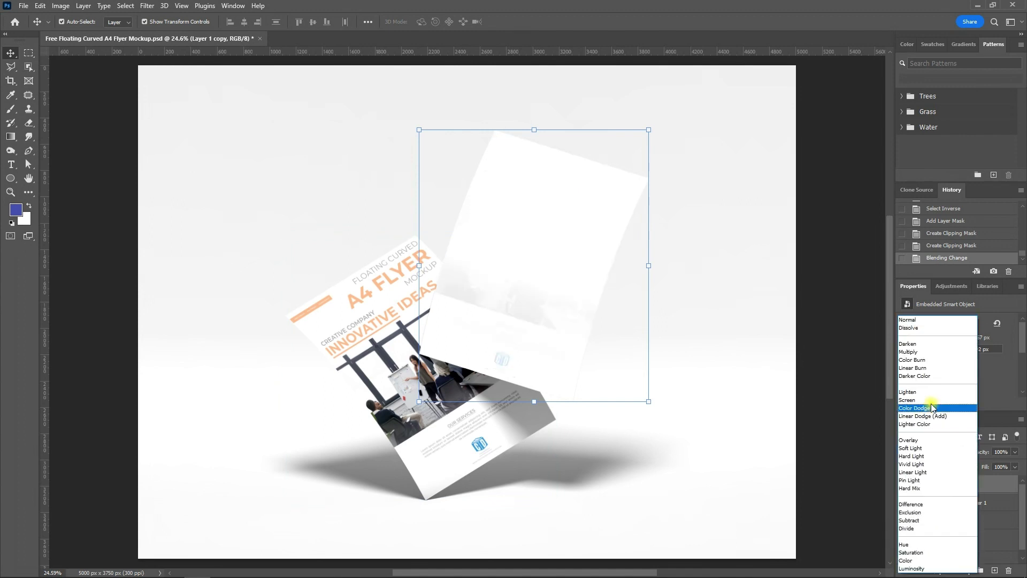
{"action": "left_click", "coordinate": [917, 368]}
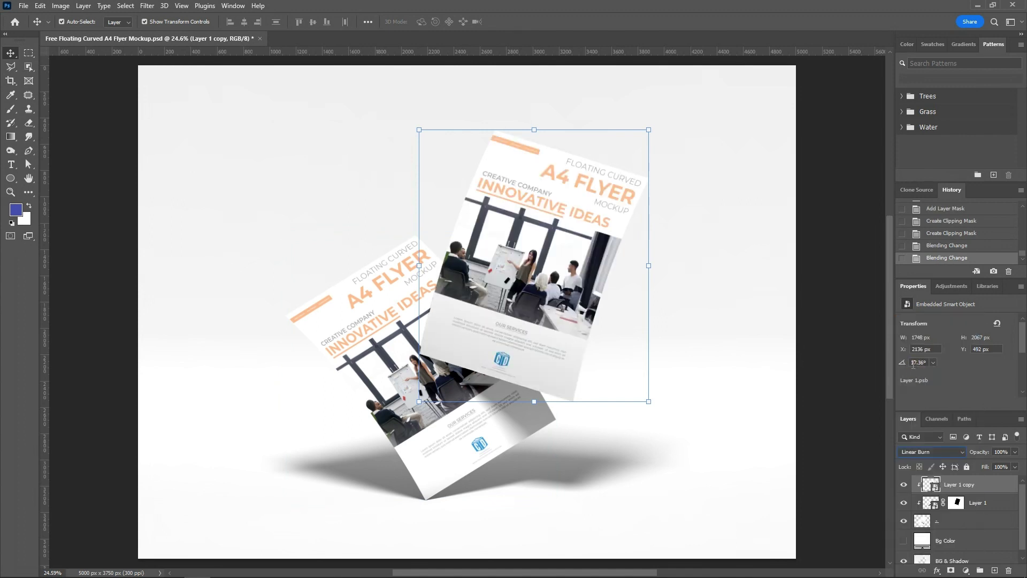
Toggle the flyers' visibility to compare, then select the background shadow layer.
{"action": "mouse_move", "coordinate": [905, 486]}
{"action": "left_mouse_down"}
{"action": "mouse_move", "coordinate": [903, 503]}
{"action": "mouse_move", "coordinate": [904, 485]}
{"action": "left_mouse_up"}
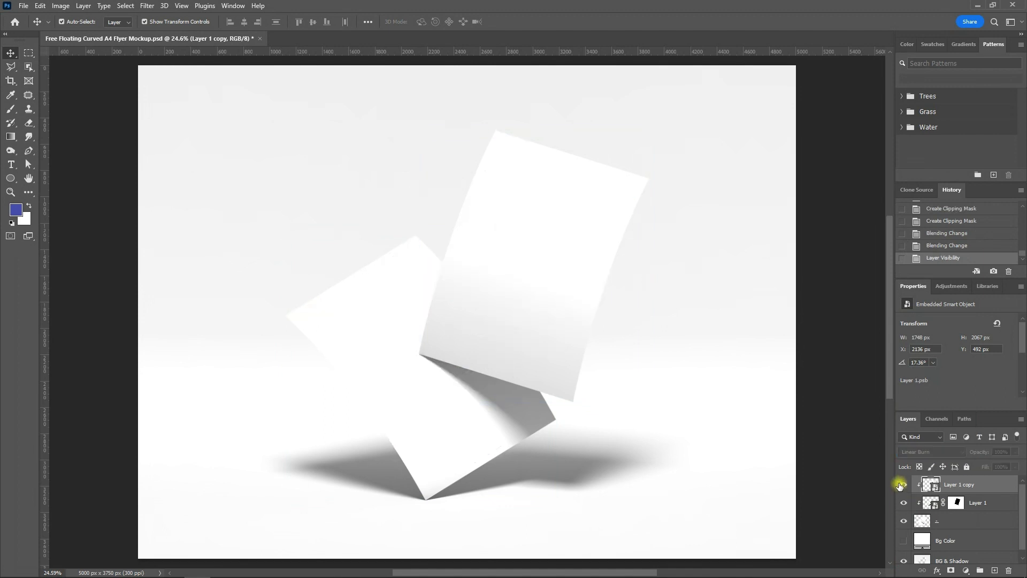
{"action": "left_click", "coordinate": [146, 130]}
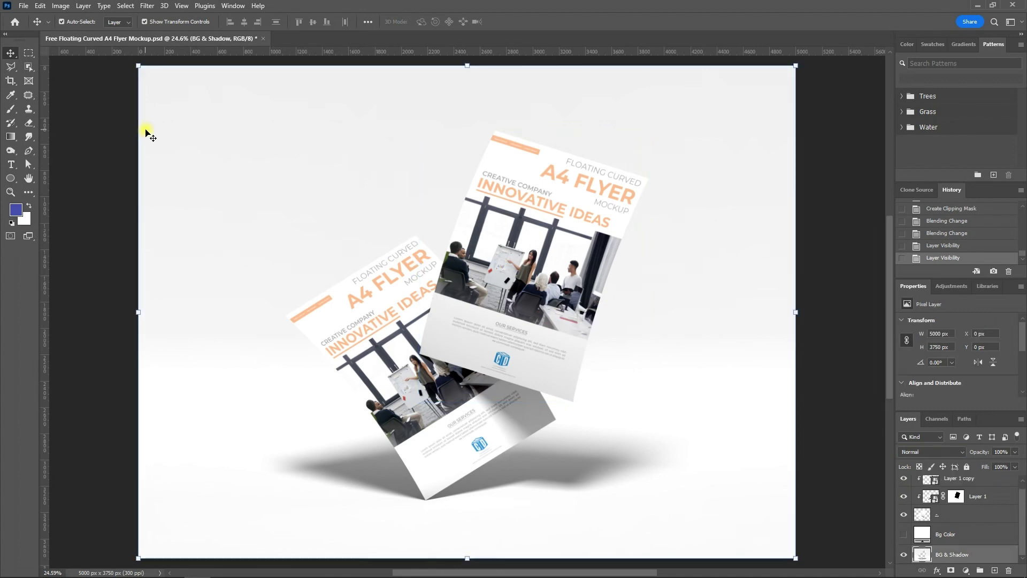
{"action": "key", "text": "ctrl"}
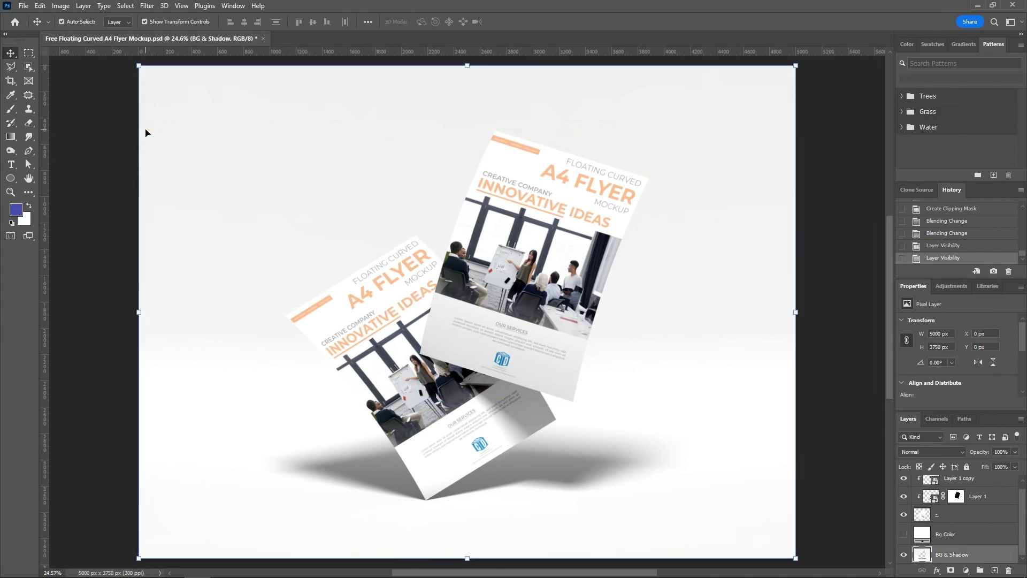